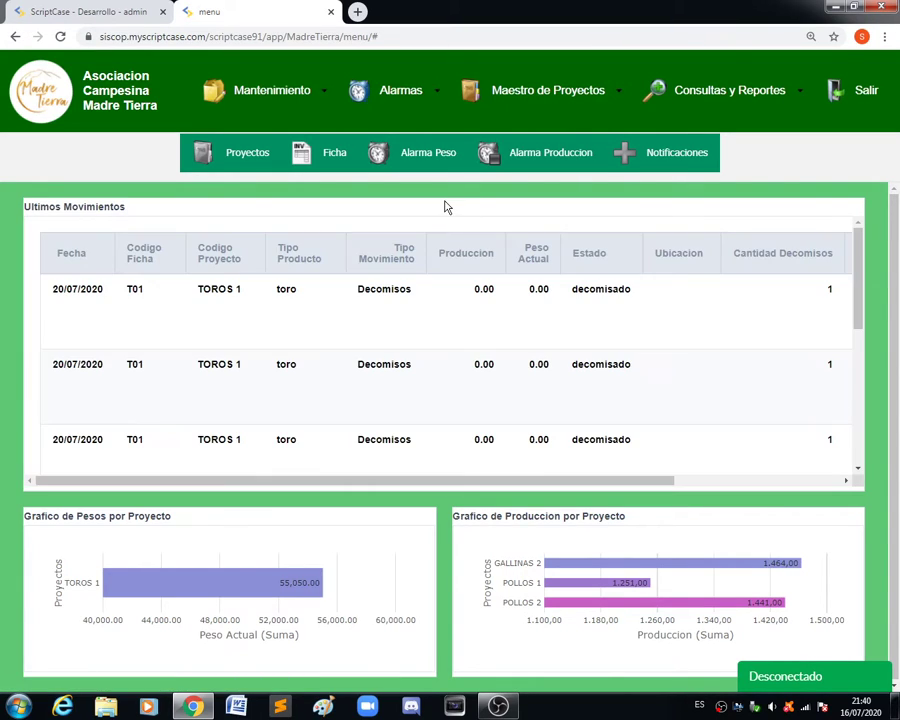
# - Open the Ficha list and examine the product records grouped by product, including their status, location, weights and production
pyautogui.moveTo(576, 86)
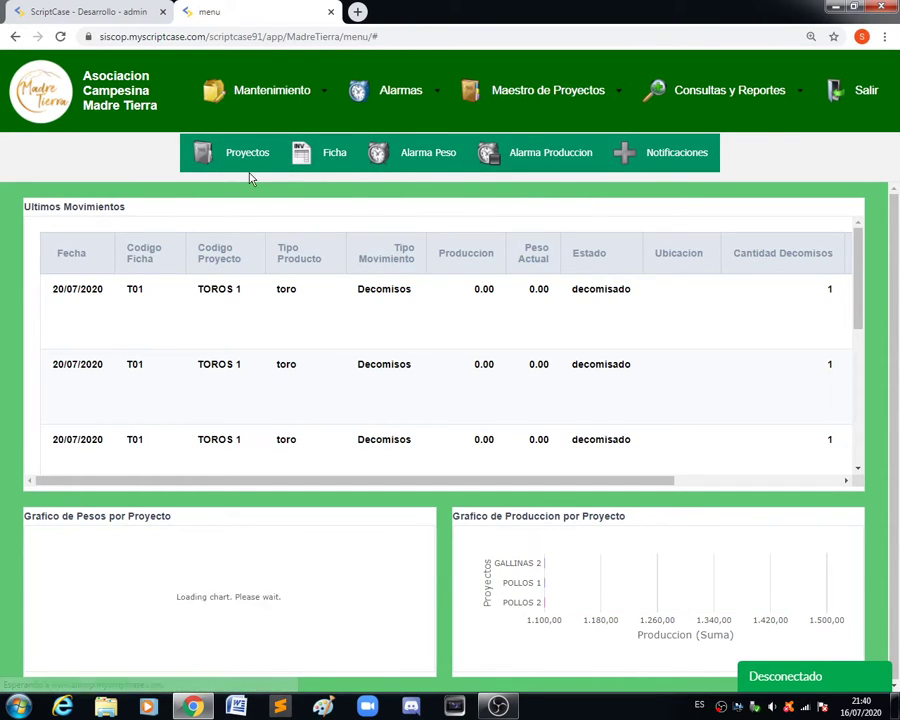
pyautogui.click(335, 150)
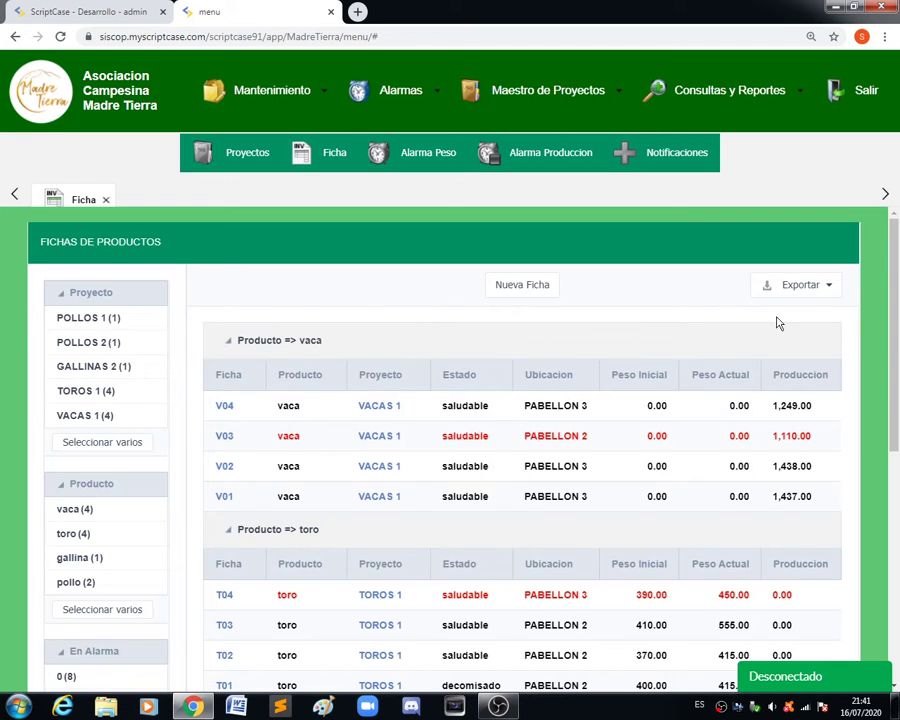
pyautogui.moveTo(896, 325)
pyautogui.mouseDown()
pyautogui.moveTo(897, 428)
pyautogui.moveTo(897, 318)
pyautogui.mouseUp()
pyautogui.scroll(-1, 210, 352)
pyautogui.scroll(-1, 216, 300)
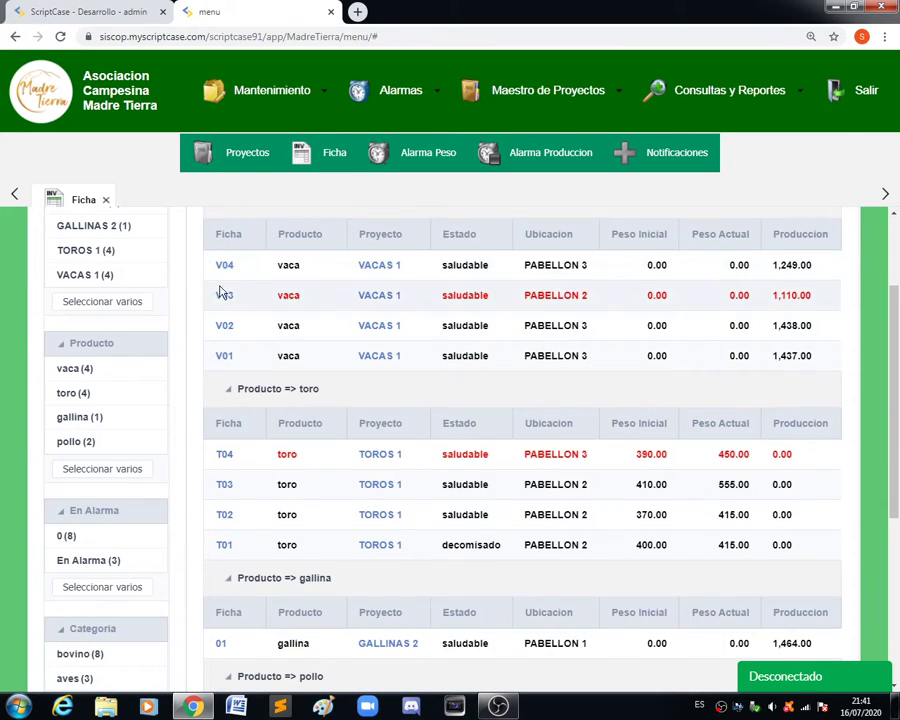
pyautogui.scroll(2, 340, 330)
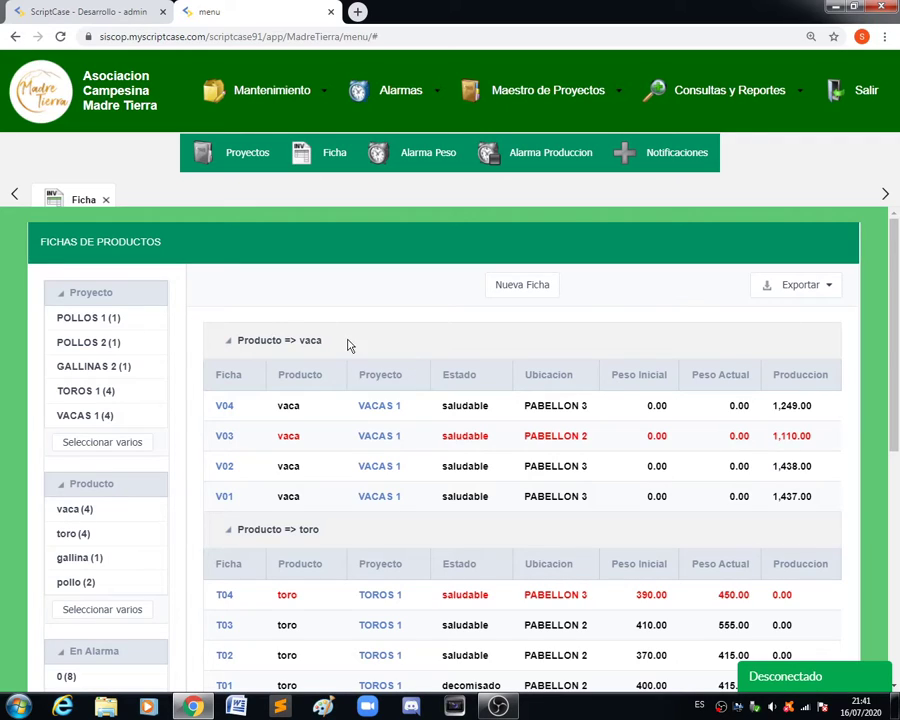
pyautogui.doubleClick(322, 340)
pyautogui.click(326, 345)
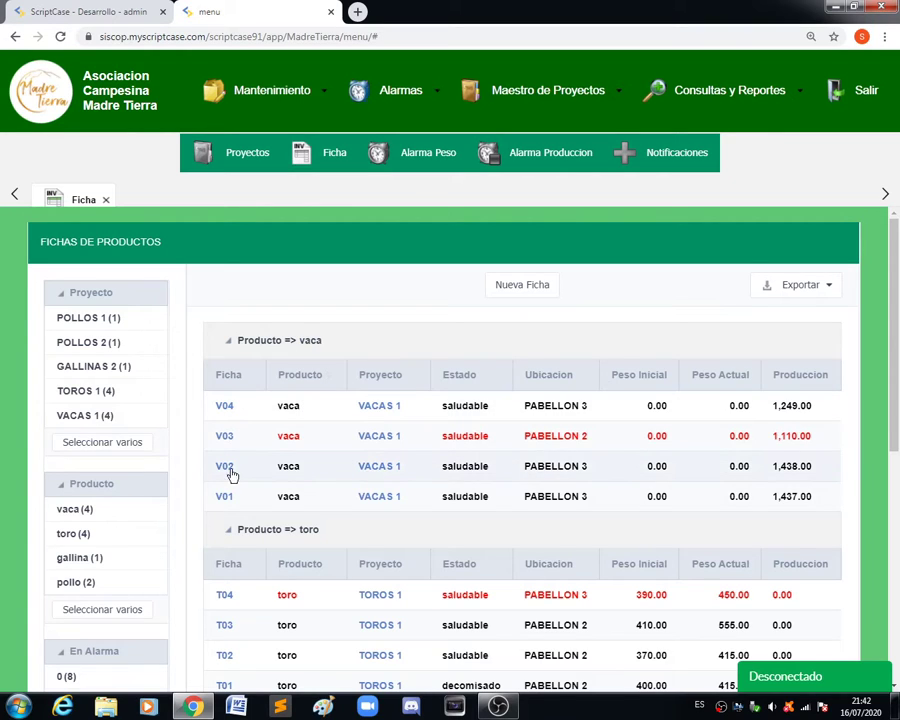
pyautogui.scroll(-1, 230, 472)
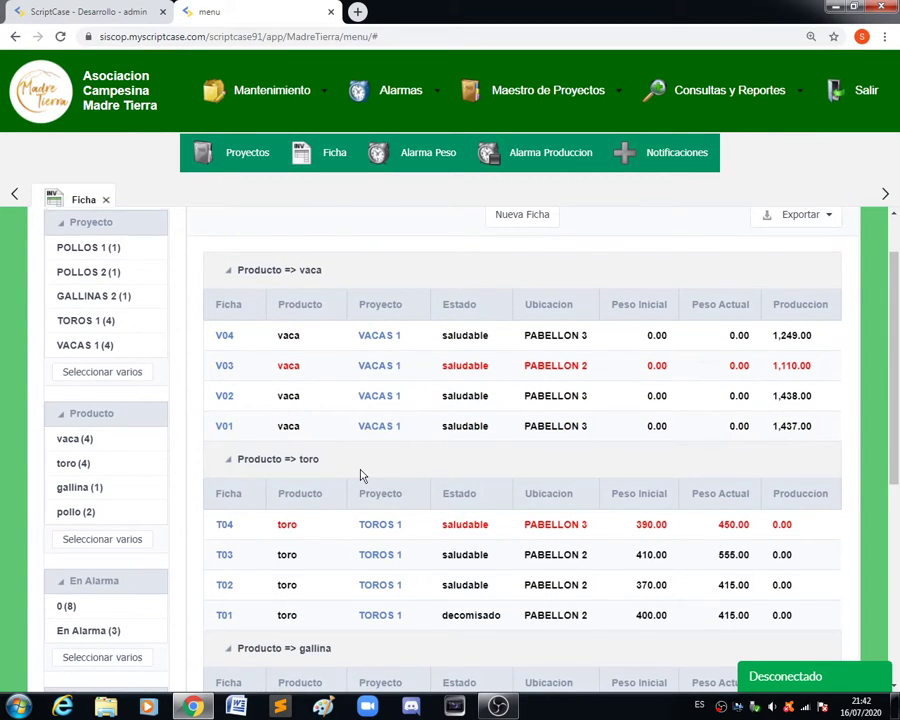
pyautogui.scroll(-3, 364, 476)
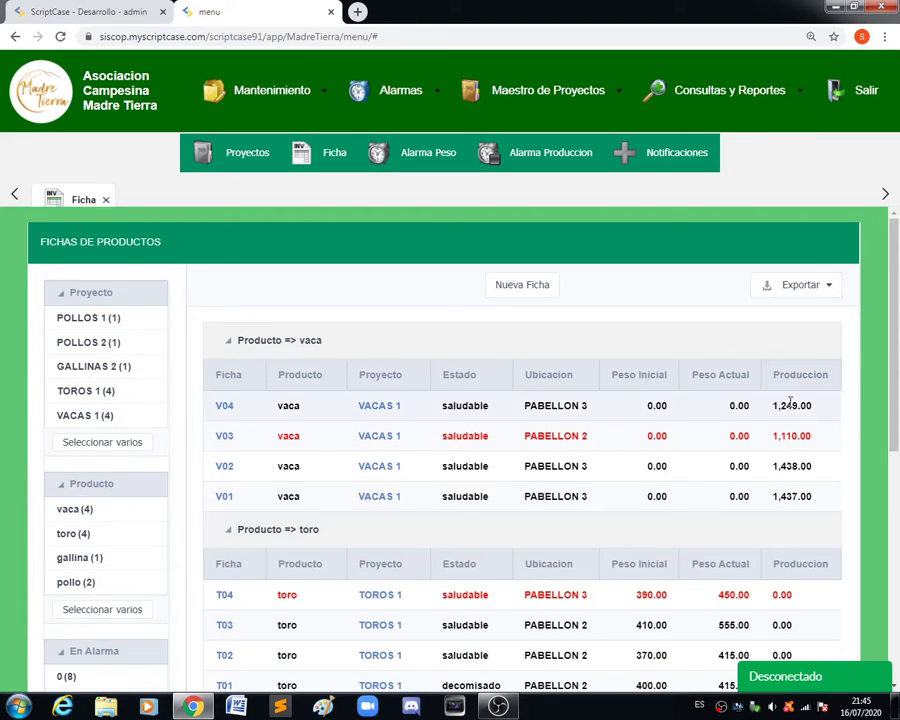
pyautogui.click(821, 435)
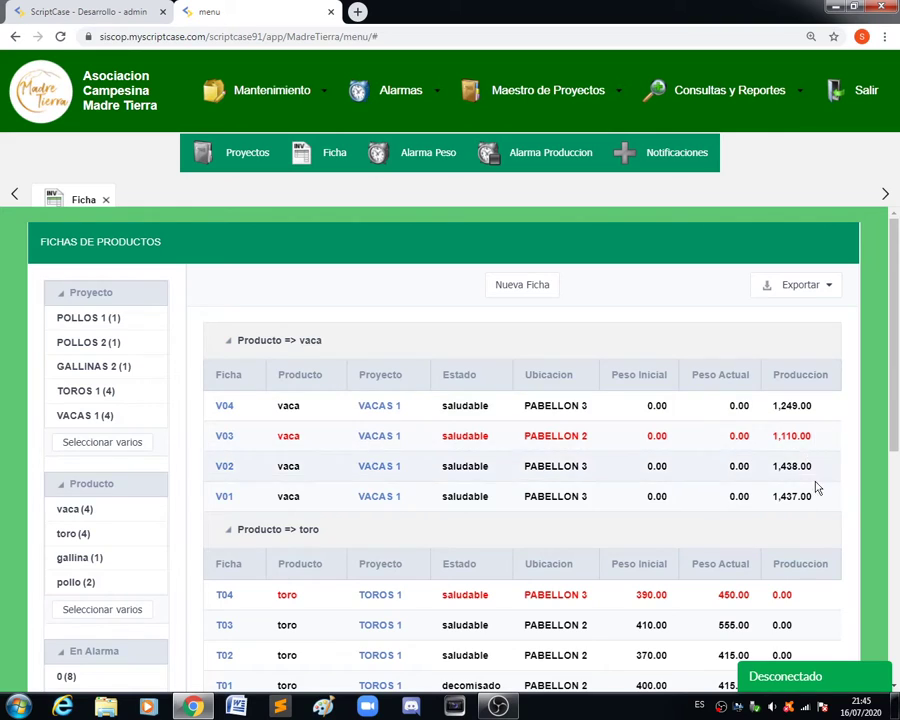
pyautogui.scroll(-3, 675, 484)
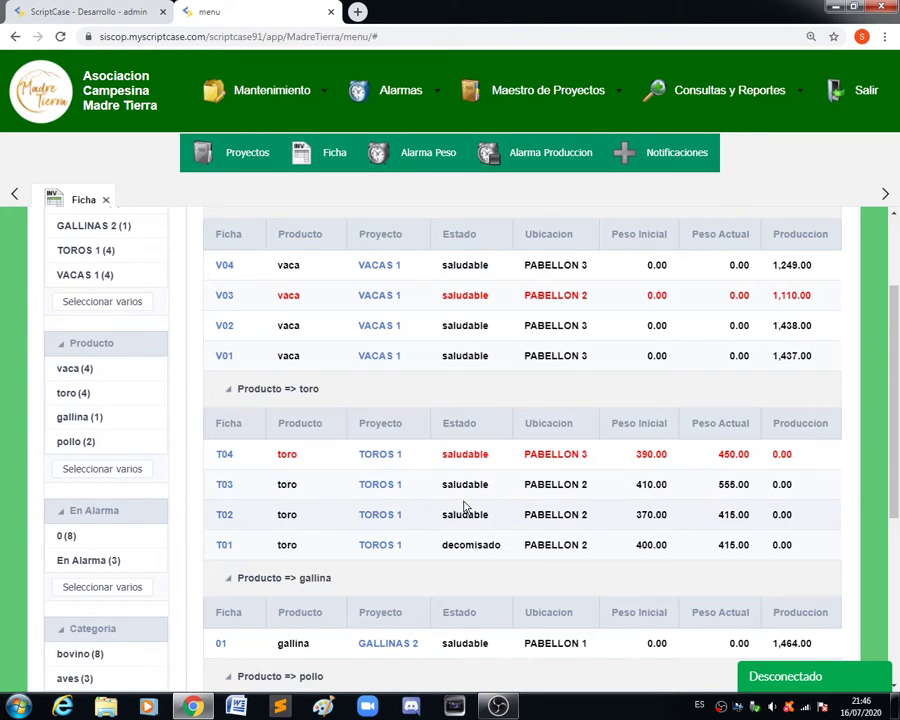
pyautogui.scroll(2, 553, 508)
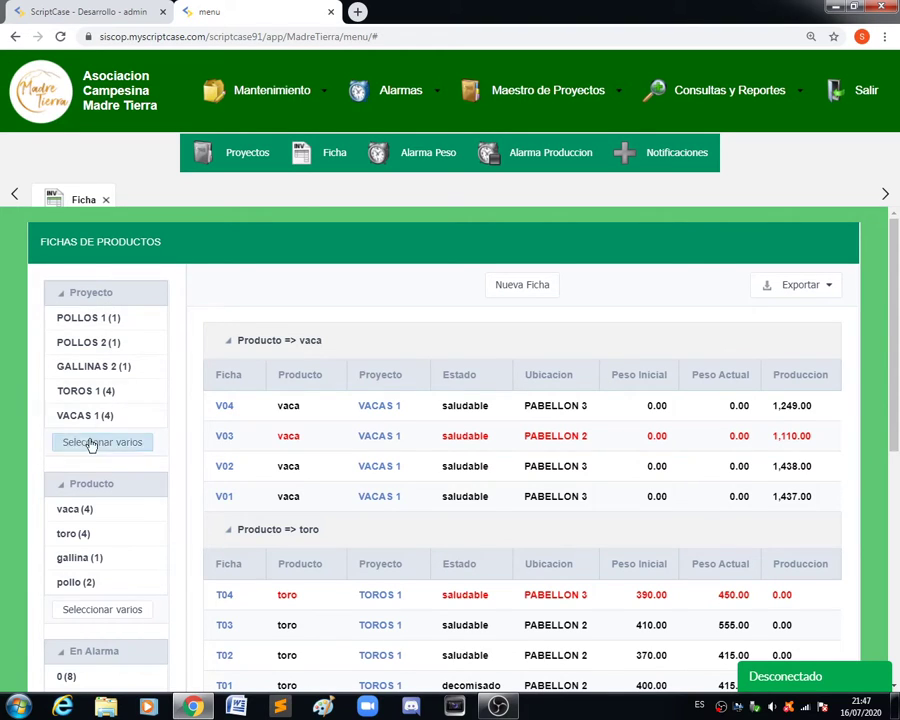
# - Review the filter groups available for the product records, from Proyecto and Producto through Categoria, Estado and Ubicacion
pyautogui.scroll(-2, 122, 425)
pyautogui.scroll(-3, 100, 466)
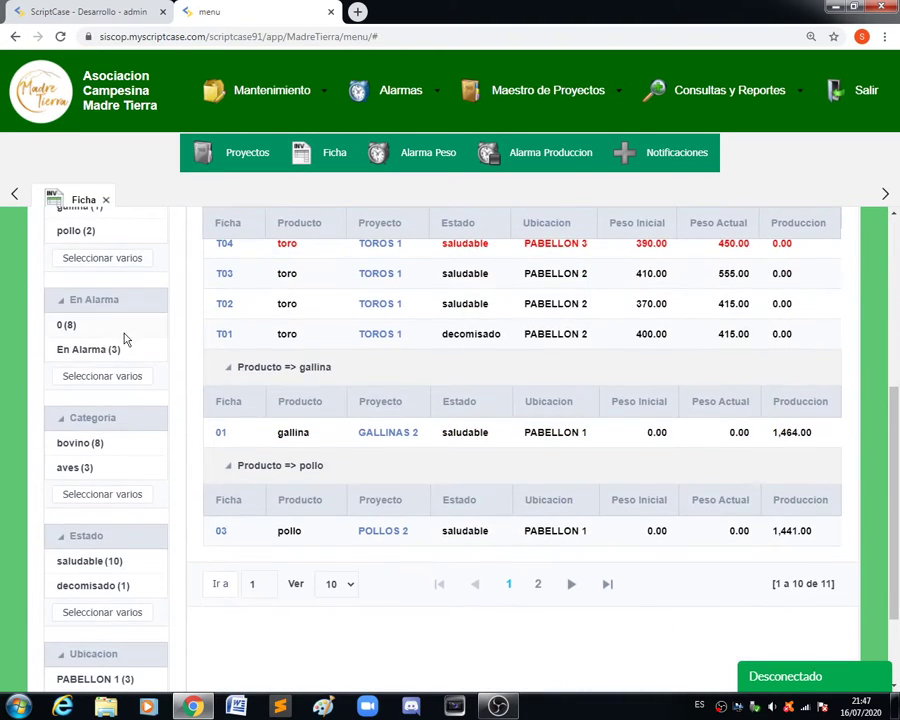
pyautogui.scroll(-2, 88, 398)
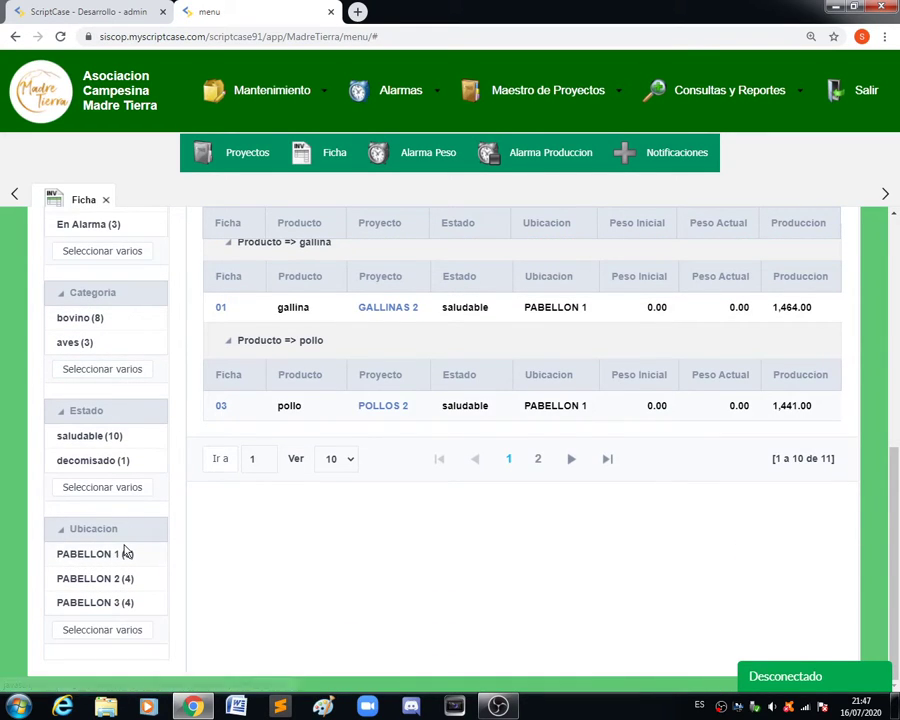
pyautogui.scroll(5, 125, 551)
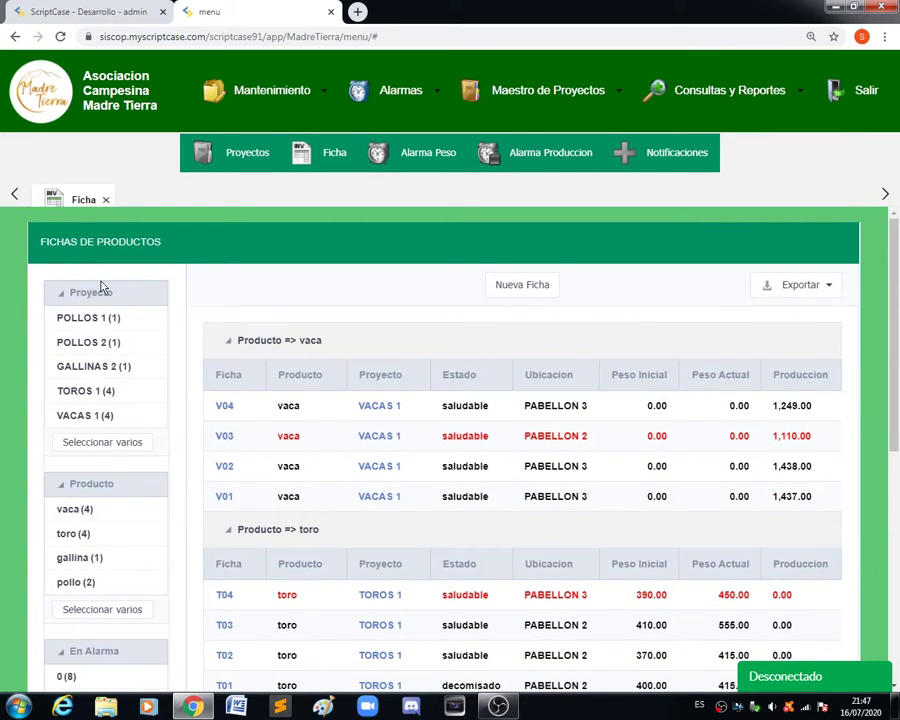
pyautogui.click(112, 358)
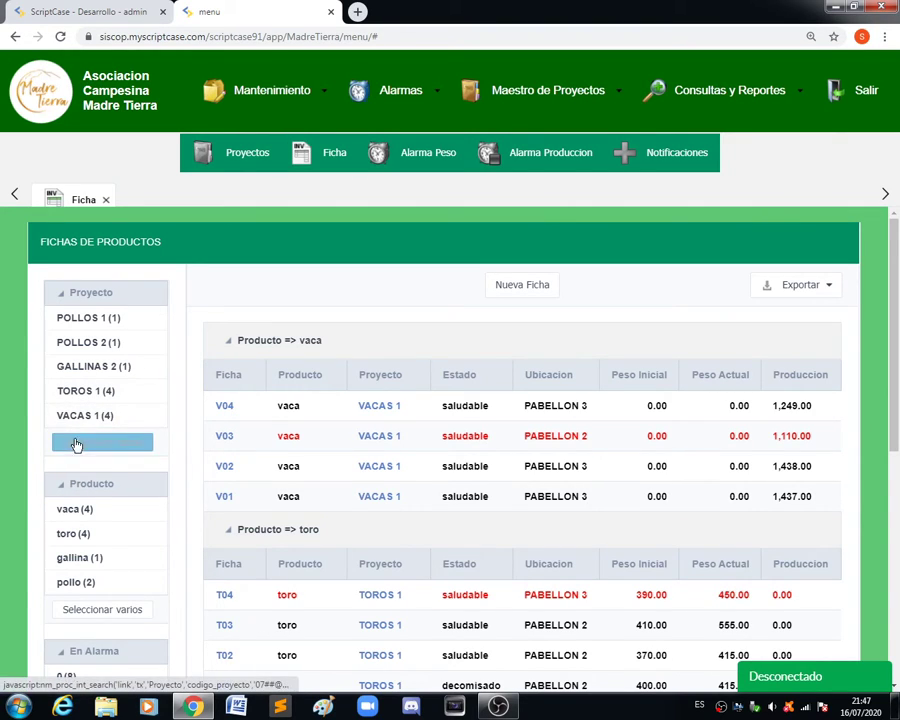
pyautogui.scroll(-2, 100, 490)
pyautogui.scroll(-2, 90, 530)
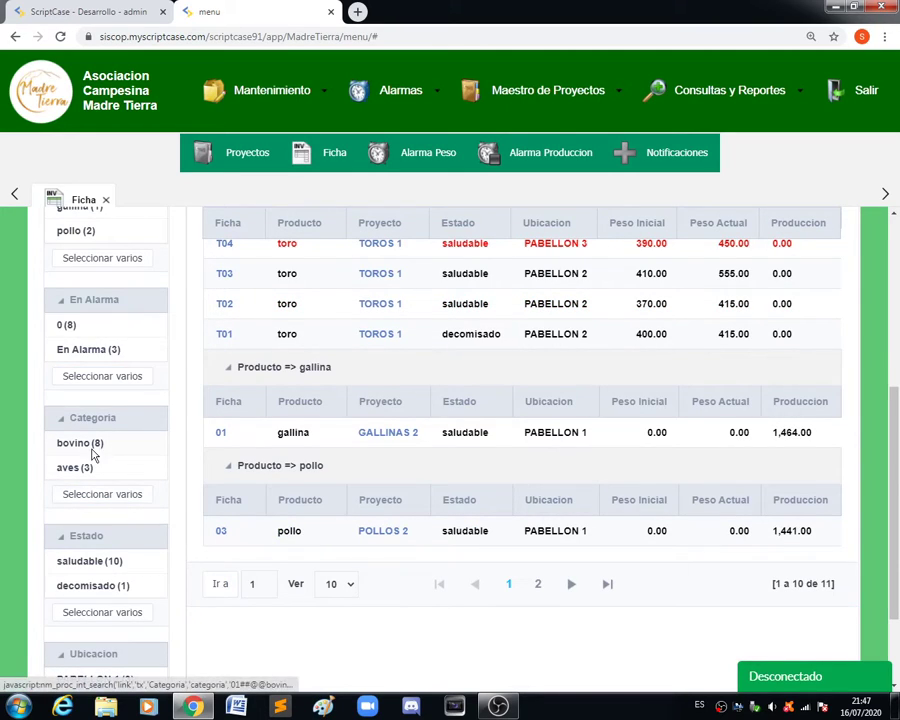
pyautogui.scroll(1, 105, 458)
pyautogui.scroll(3, 108, 464)
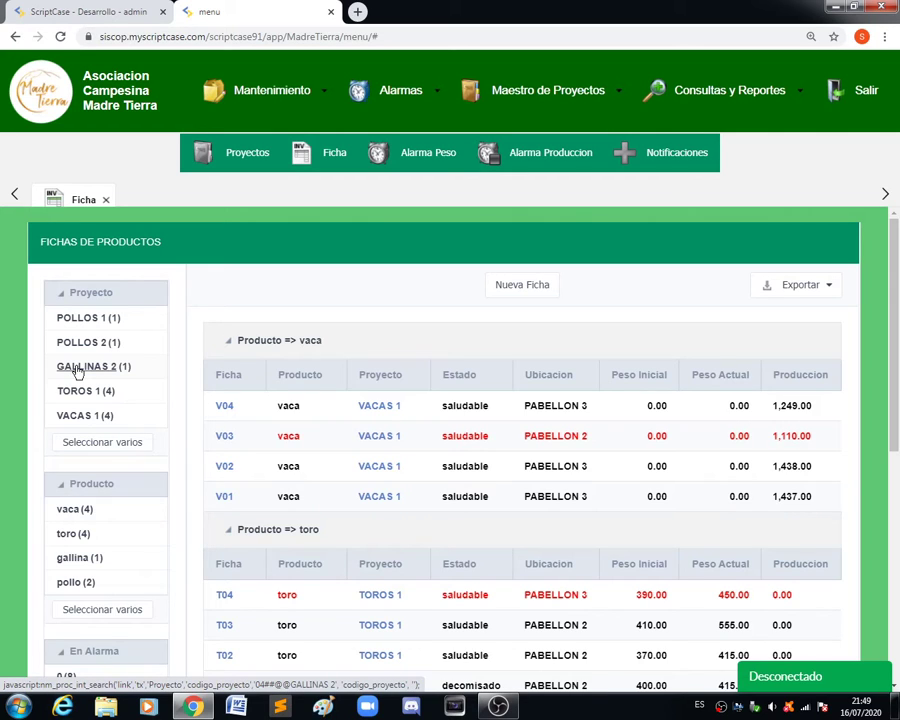
# - Filter the product records by project GALLINAS 2 and clear that filter
pyautogui.click(78, 369)
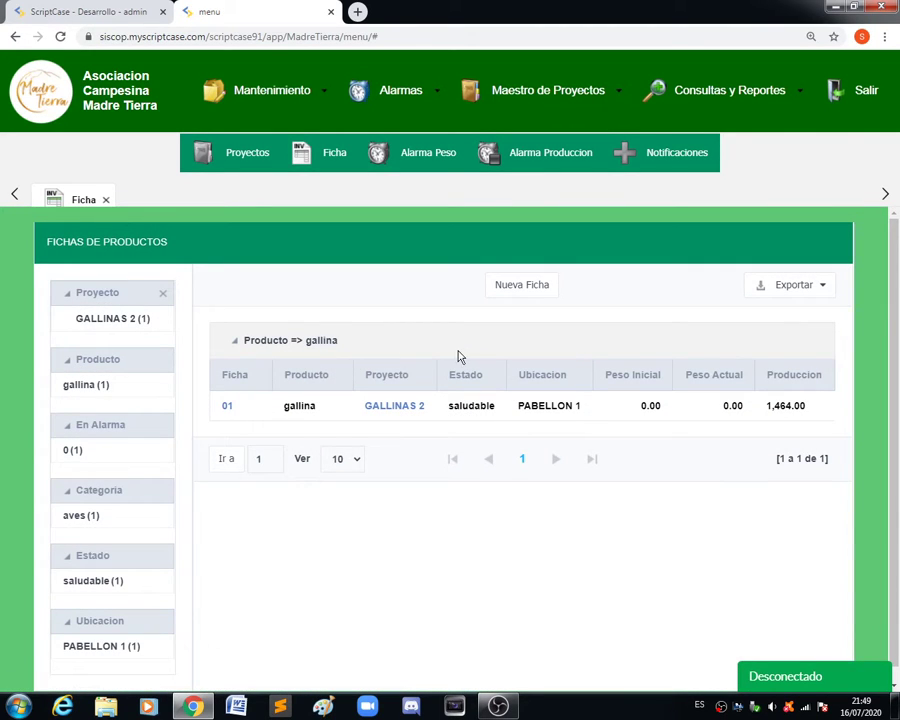
pyautogui.click(69, 322)
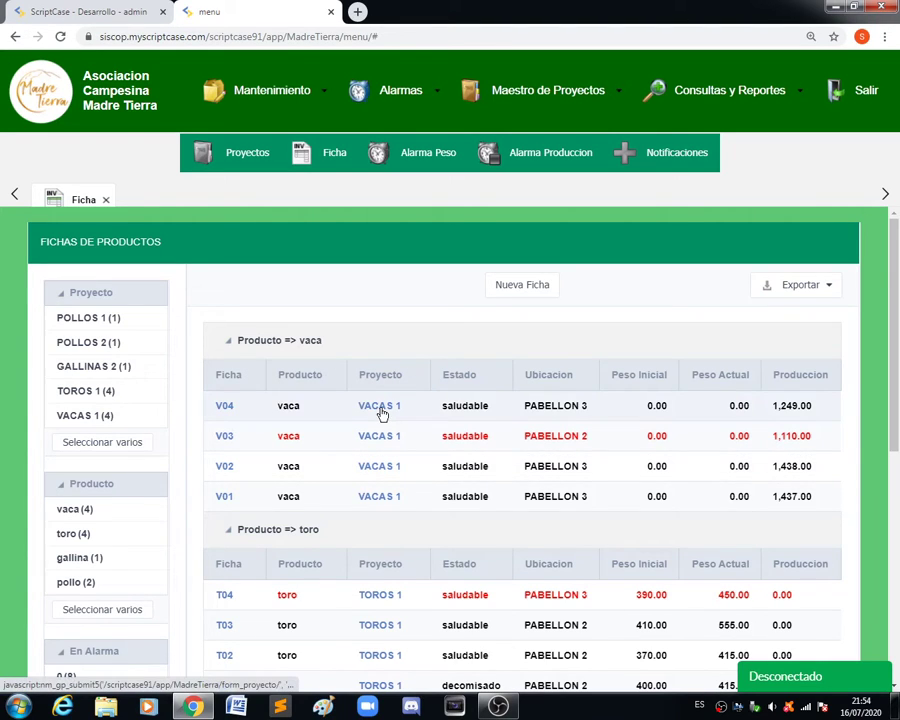
# - View the details of project VACAS 1 from record V04 and return to the product records
pyautogui.click(378, 406)
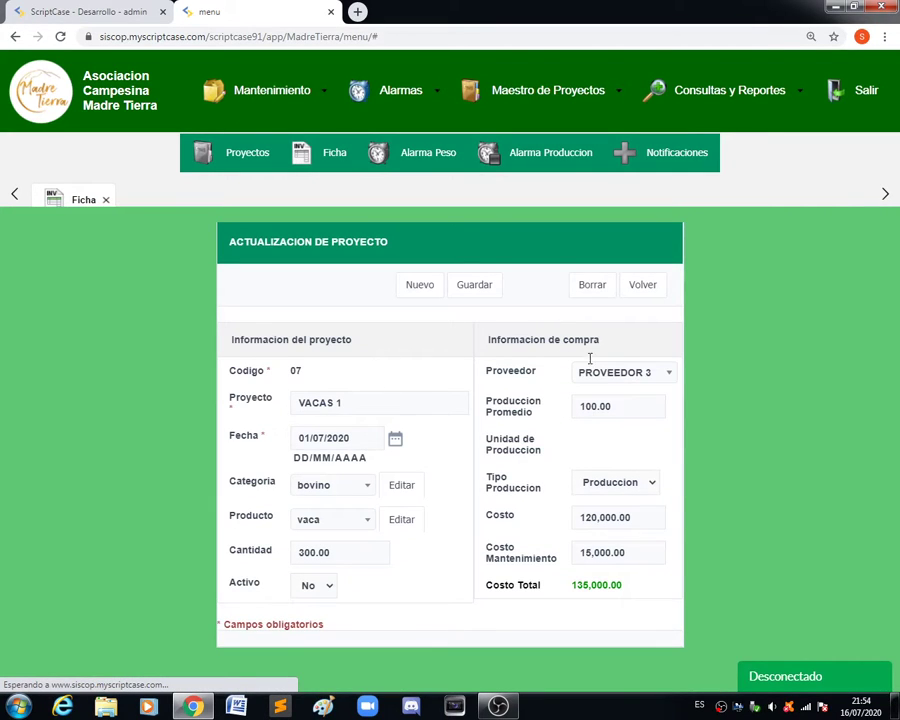
pyautogui.click(643, 283)
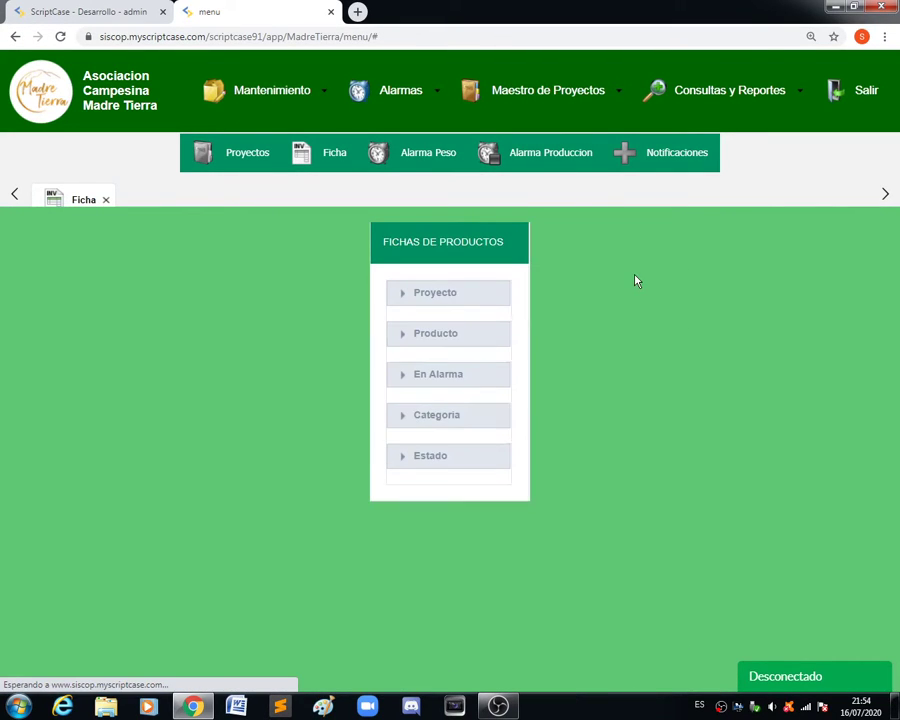
pyautogui.scroll(-3, 224, 410)
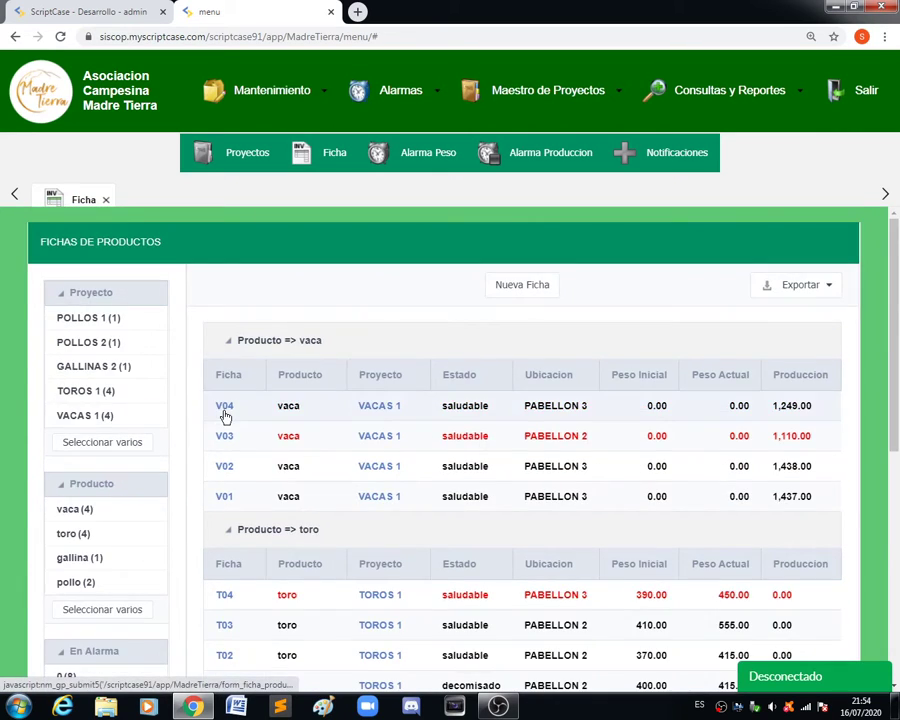
# - View the details of product record V04, and look over the full list of records again
pyautogui.click(226, 408)
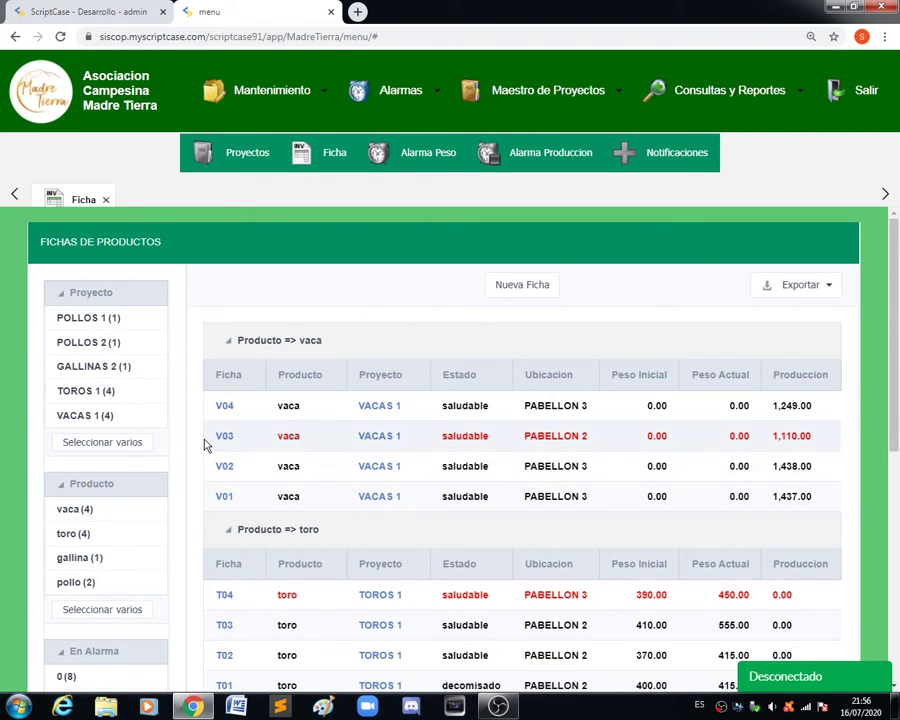
pyautogui.scroll(-3, 470, 454)
pyautogui.scroll(-2, 505, 397)
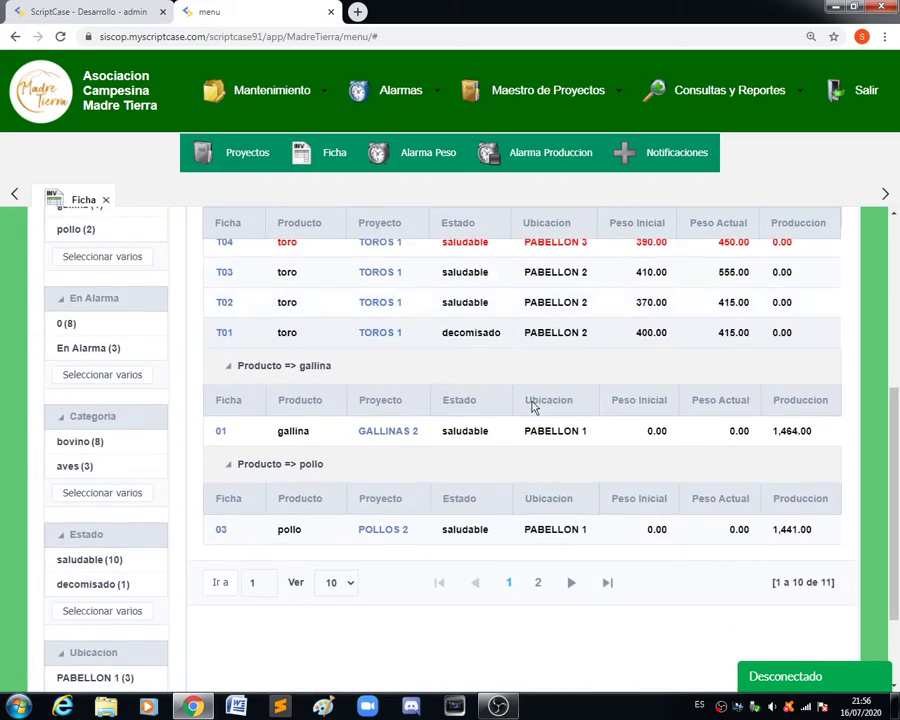
pyautogui.scroll(5, 532, 400)
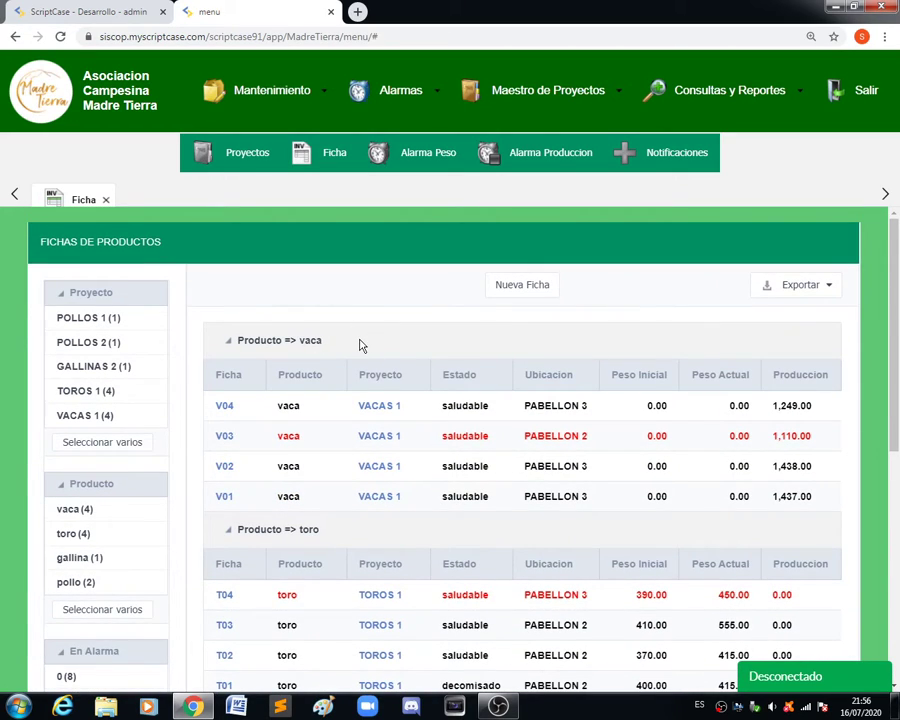
# - Start a new product record with Ficha code TP01 and assign it to project PROYECTO PRUEBA
pyautogui.click(527, 294)
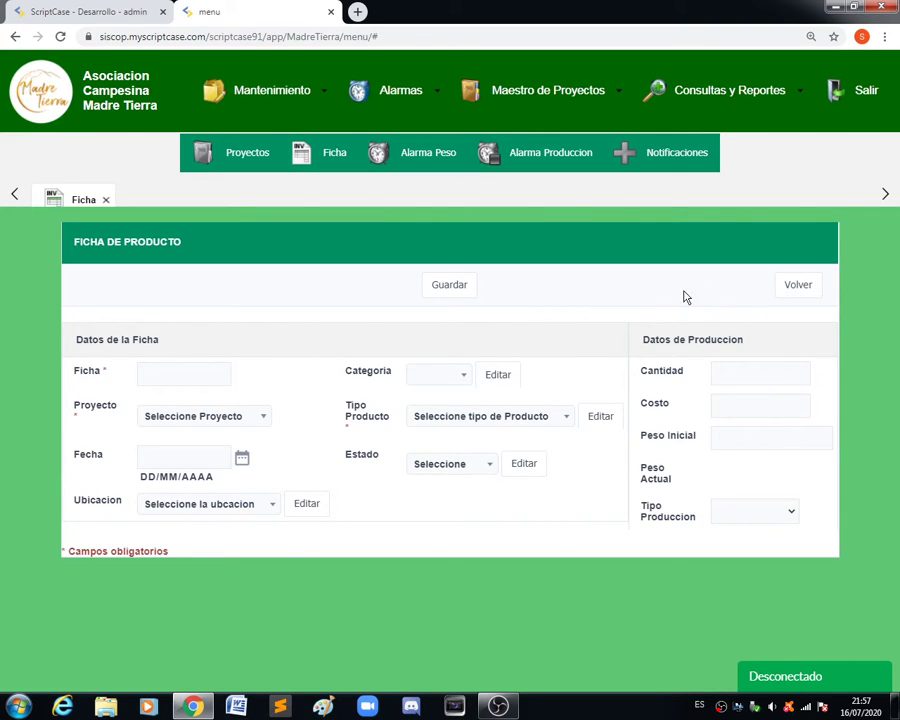
pyautogui.click(203, 372)
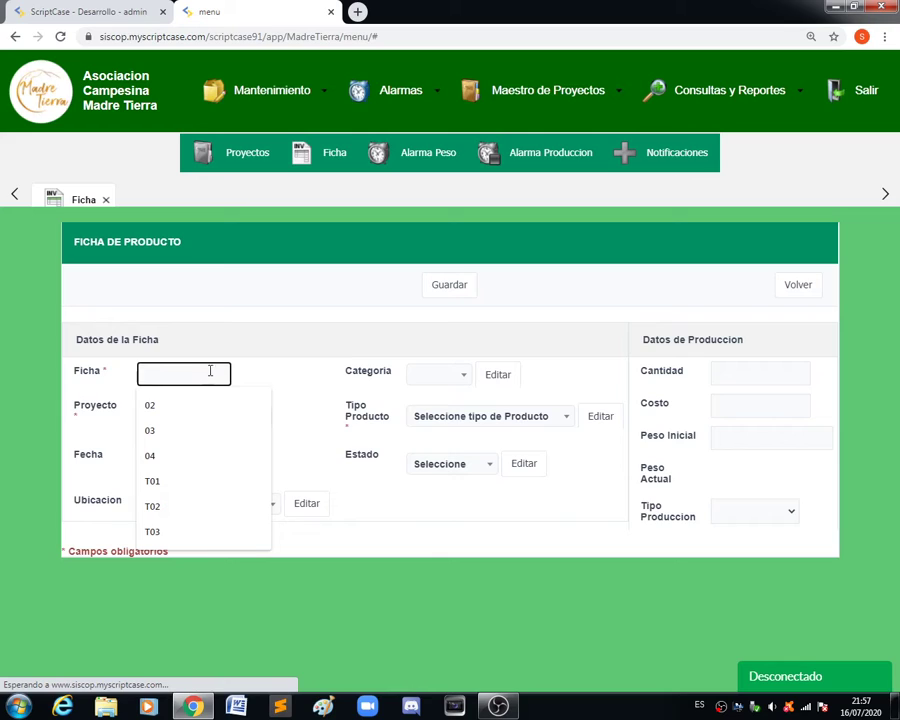
pyautogui.write('TP01')
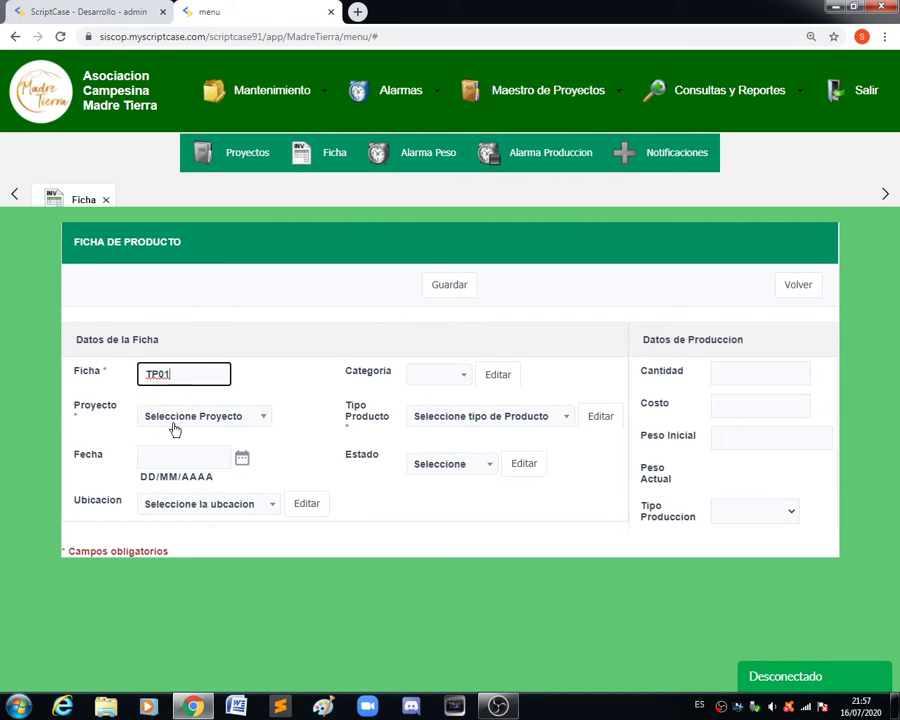
pyautogui.press('Tab')
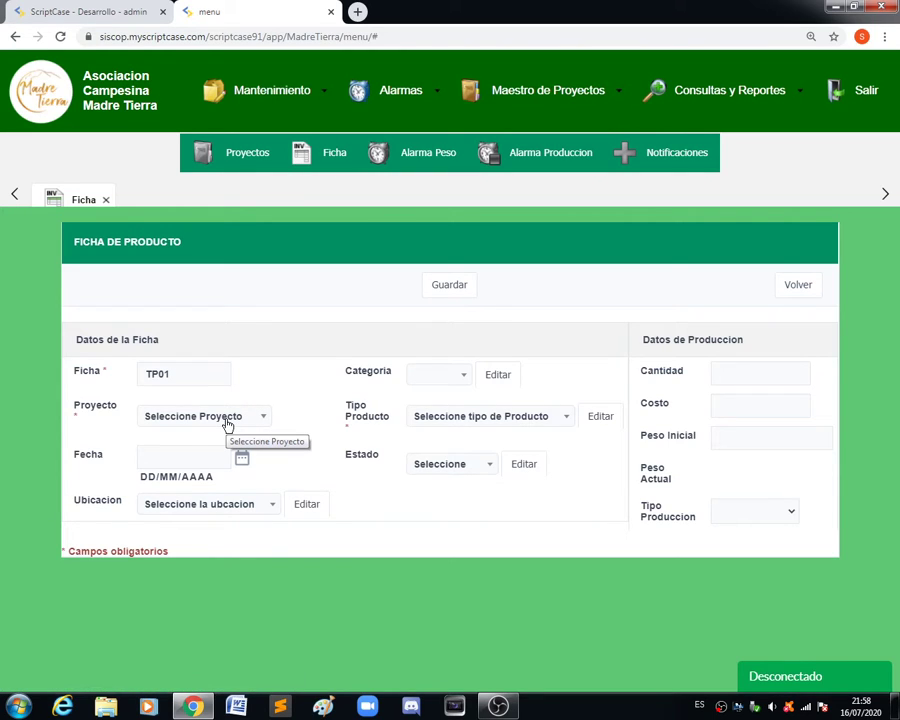
pyautogui.click(226, 421)
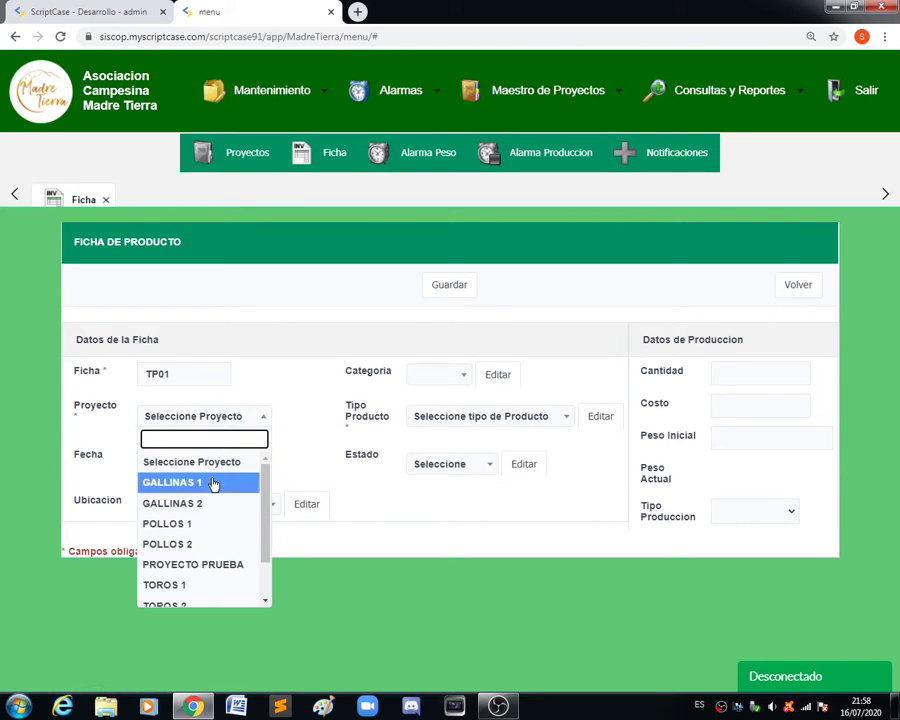
pyautogui.click(240, 566)
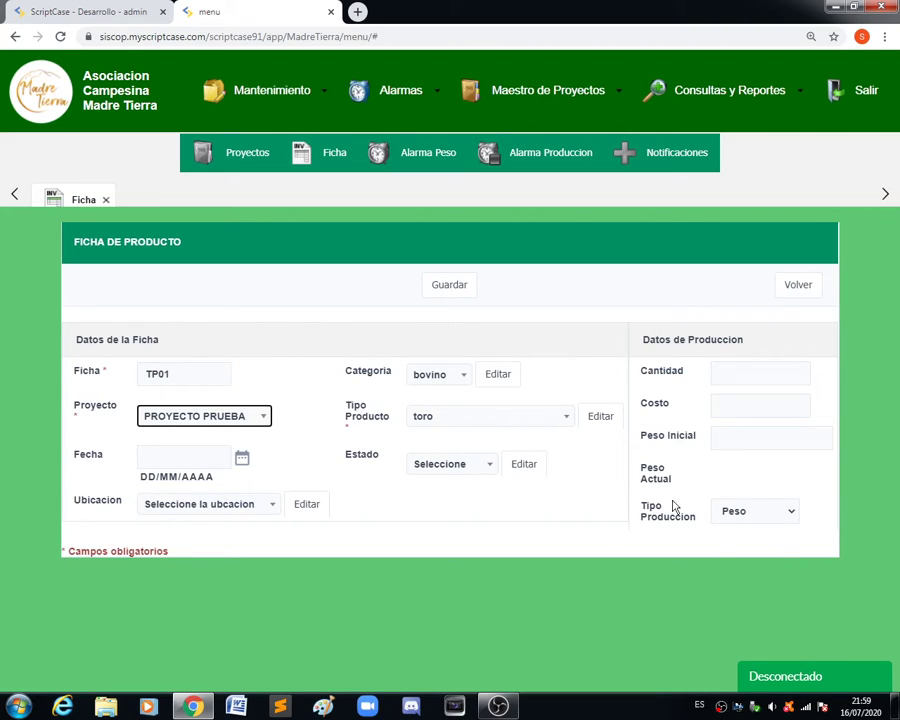
# - Try GALLINAS 1 as the record's project, and switch it back to PROYECTO PRUEBA
pyautogui.click(262, 420)
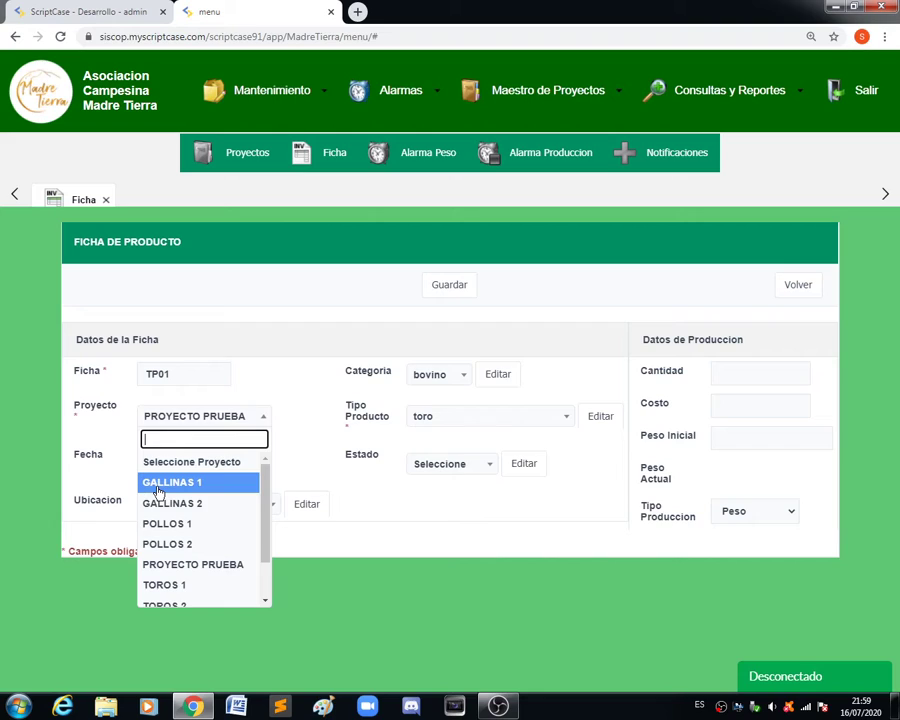
pyautogui.click(187, 483)
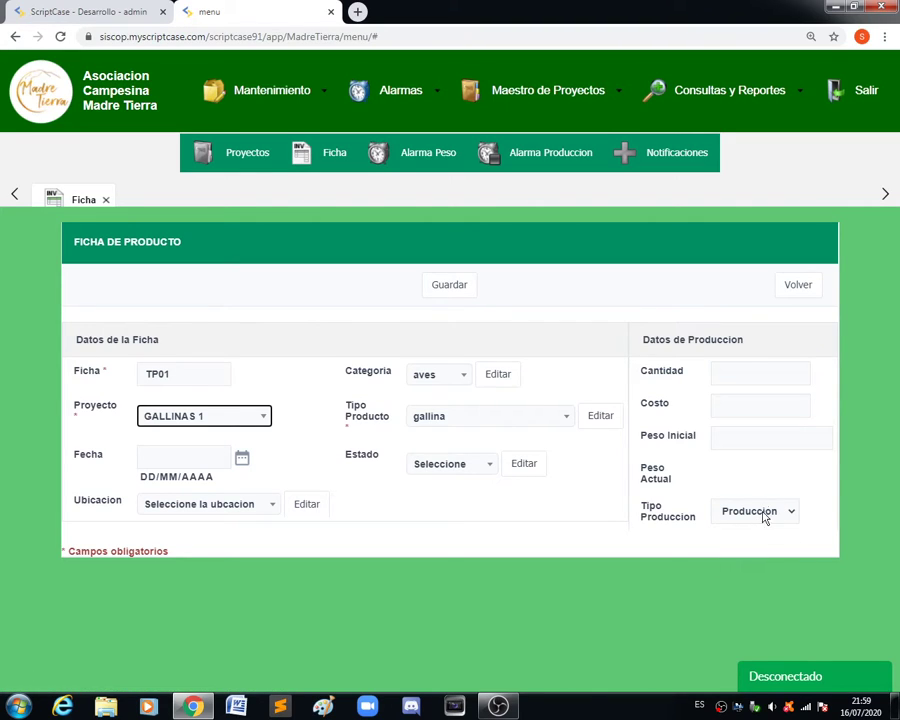
pyautogui.click(258, 412)
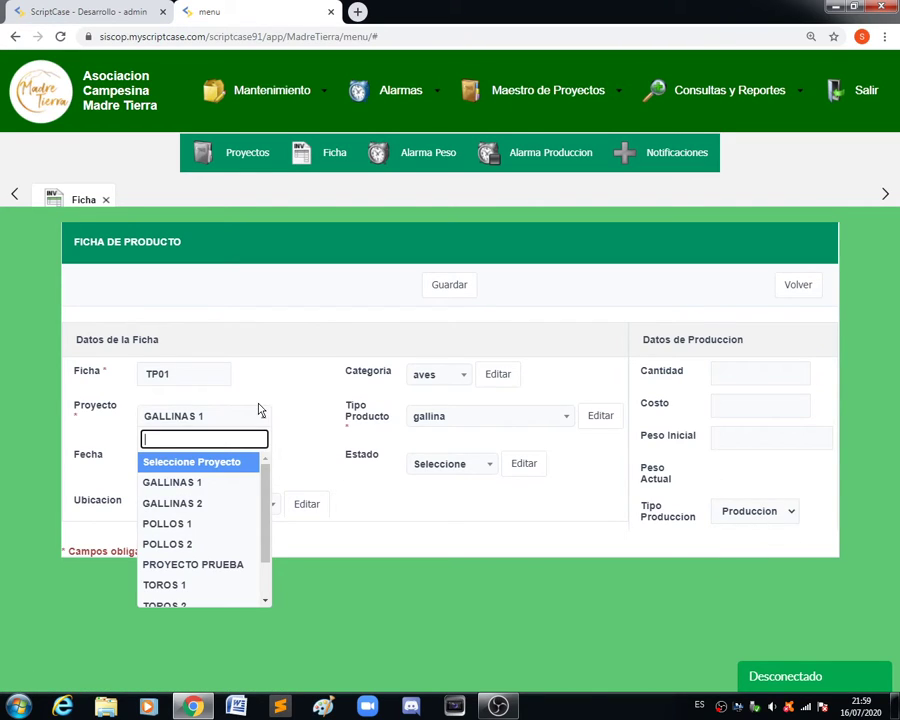
pyautogui.click(244, 576)
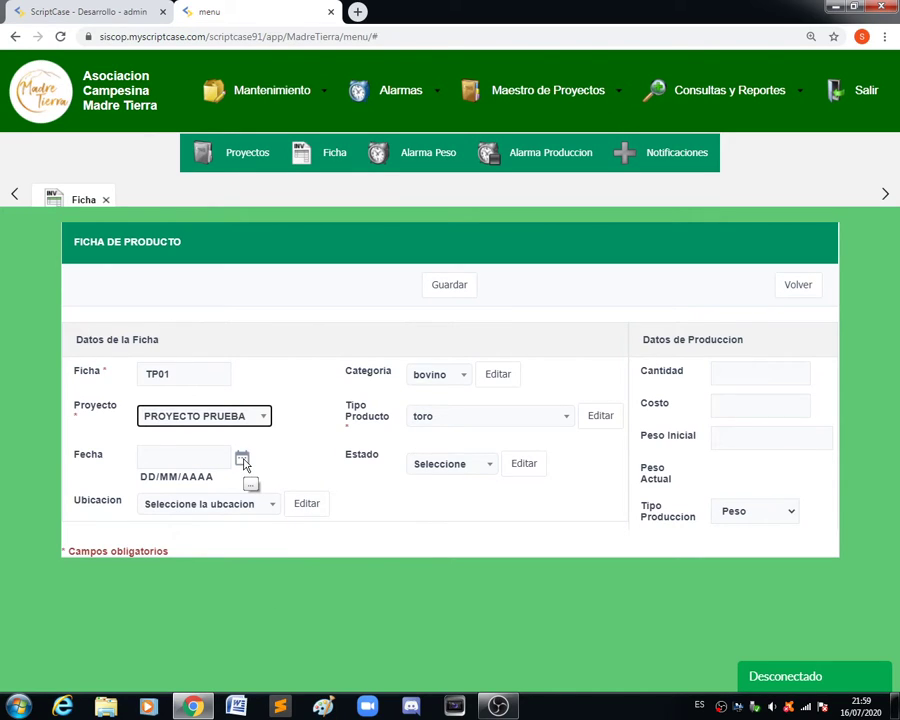
# - Set the record's date to 16/07/2020, its location to PABELLON 1 and its Estado to saludable
pyautogui.click(242, 460)
pyautogui.click(236, 552)
pyautogui.click(255, 510)
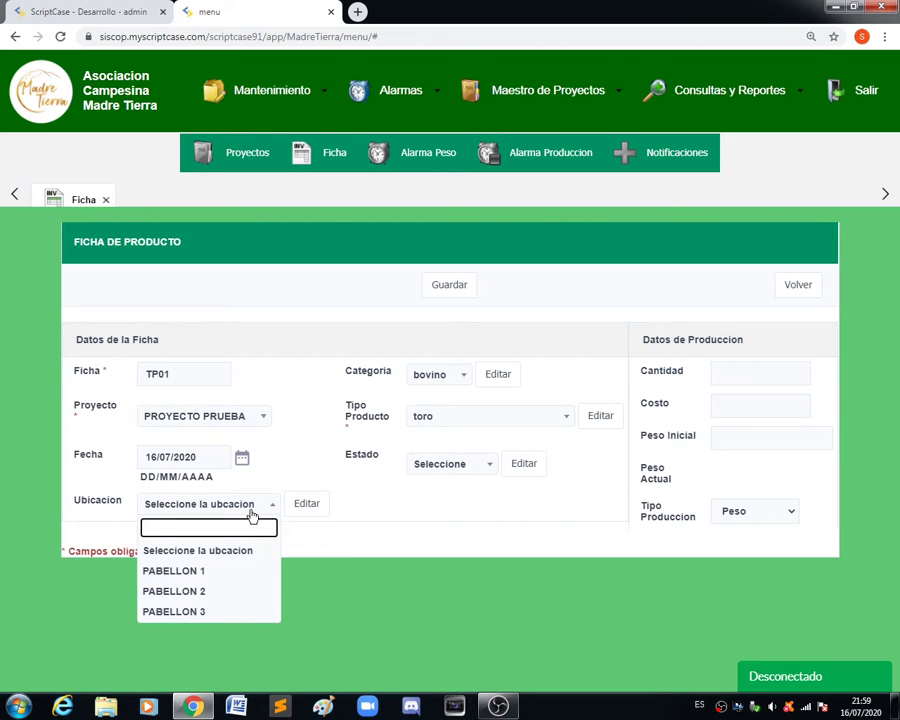
pyautogui.click(222, 571)
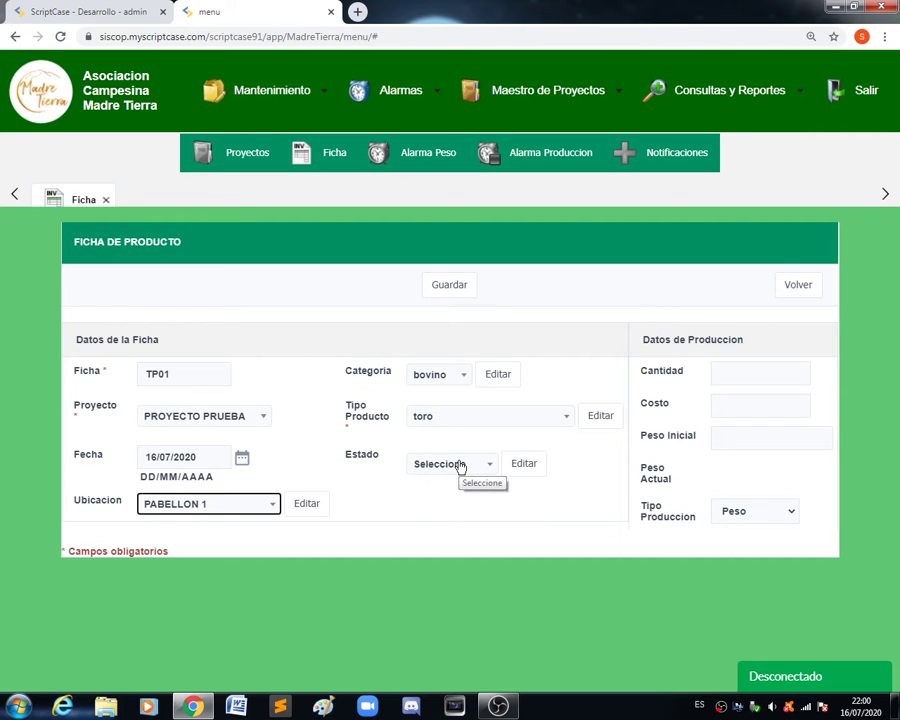
pyautogui.click(462, 467)
pyautogui.click(432, 568)
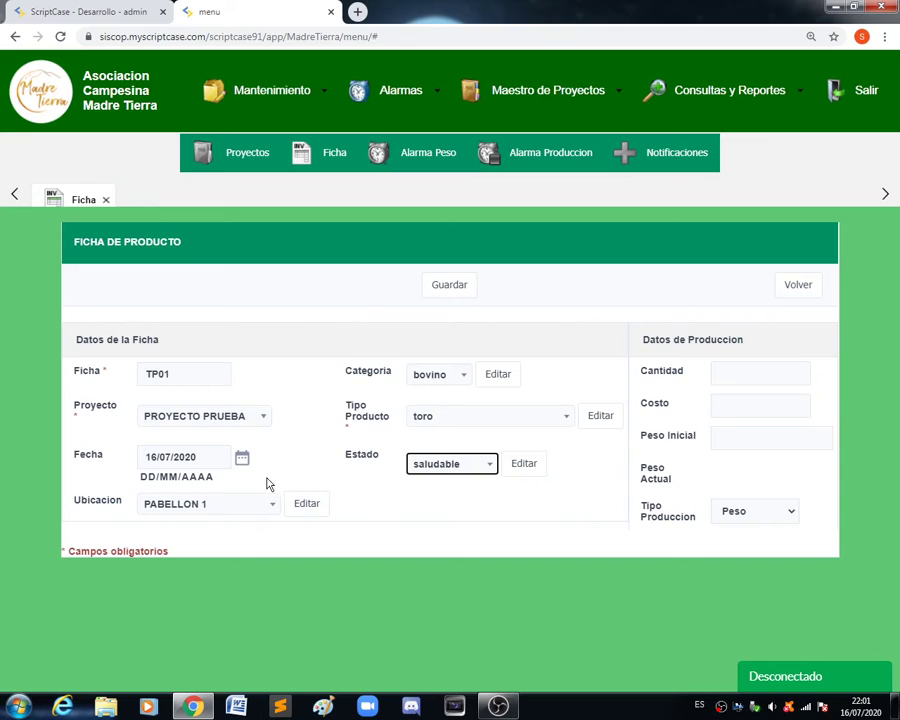
# - Review the available locations and open the location editor to examine its entries, leaving PABELLON 1 selected
pyautogui.click(261, 507)
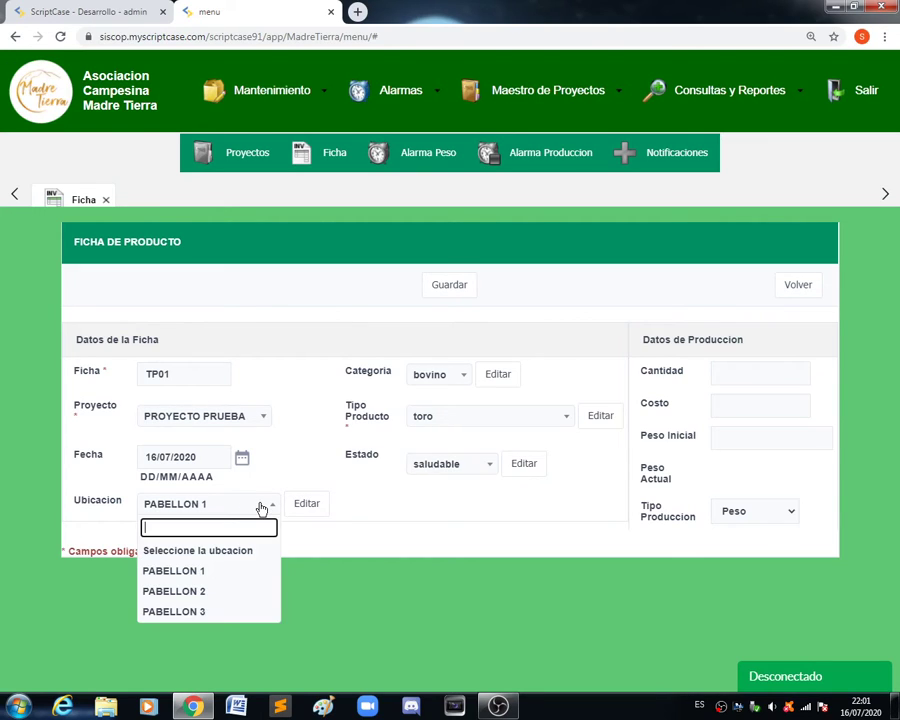
pyautogui.click(358, 506)
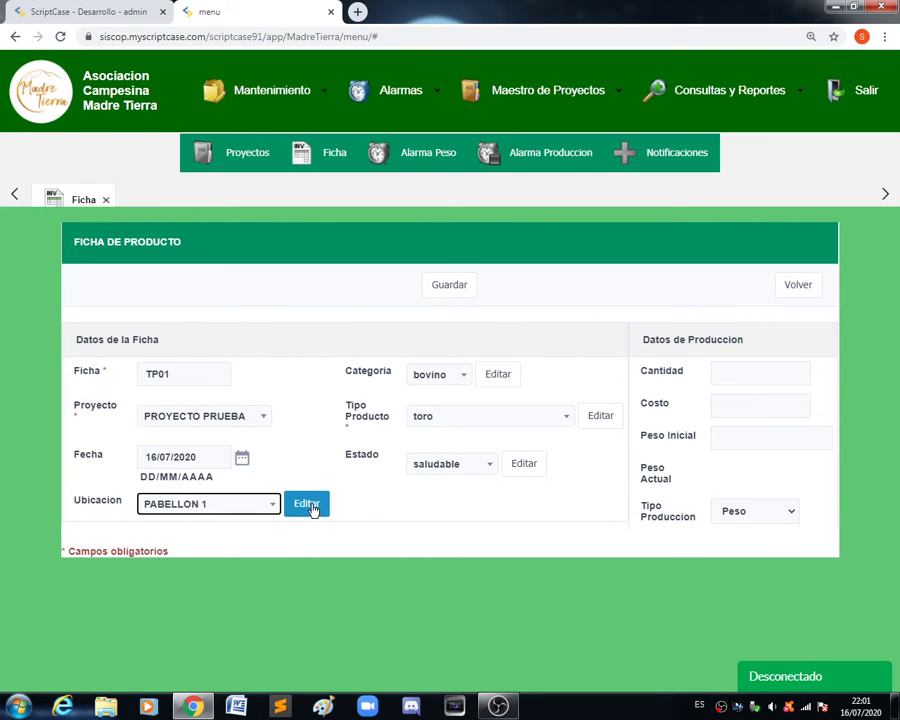
pyautogui.click(311, 505)
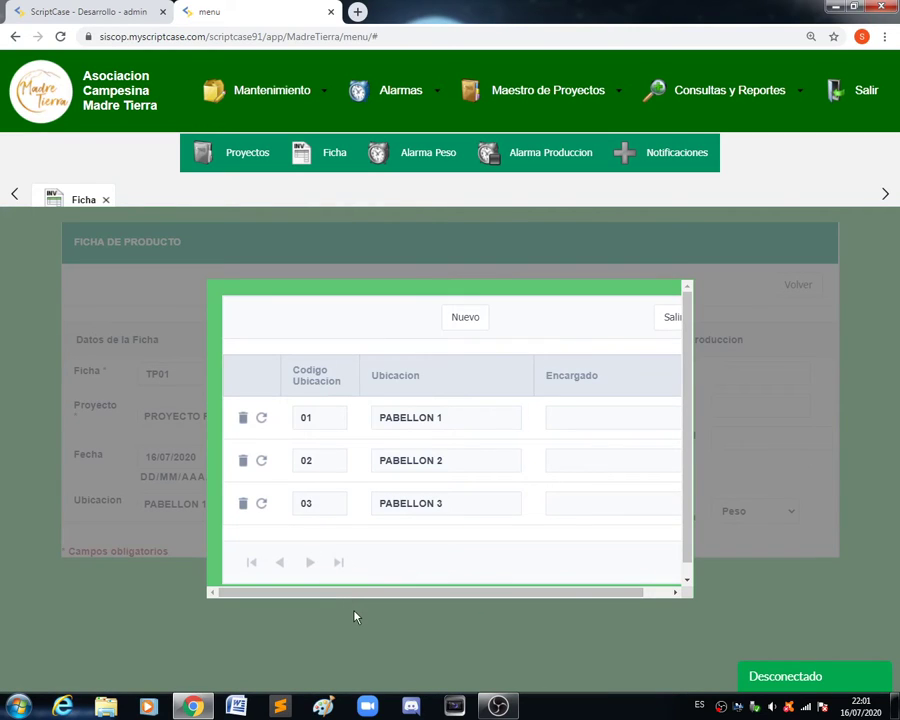
pyautogui.moveTo(574, 596); pyautogui.dragTo(605, 597)
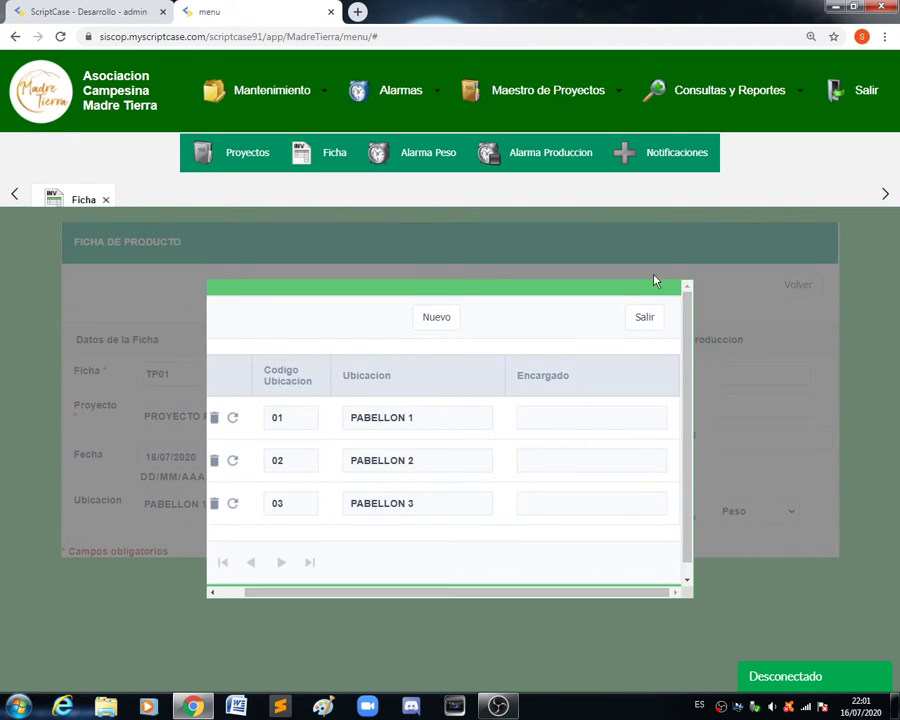
pyautogui.click(752, 368)
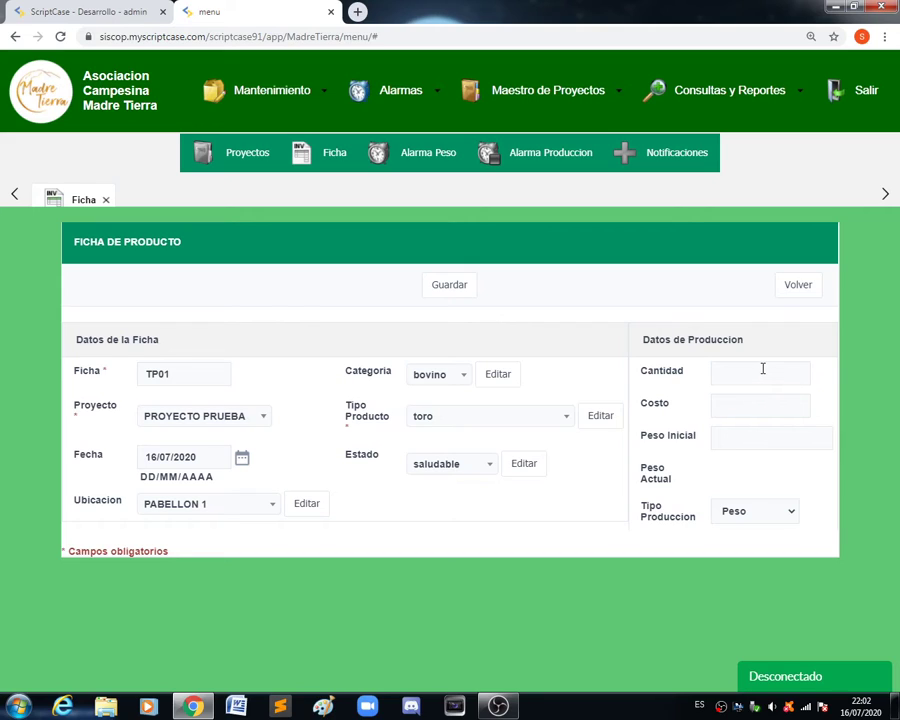
# - Try 30,000 as the record's Cantidad, and clear the value again
pyautogui.click(703, 371)
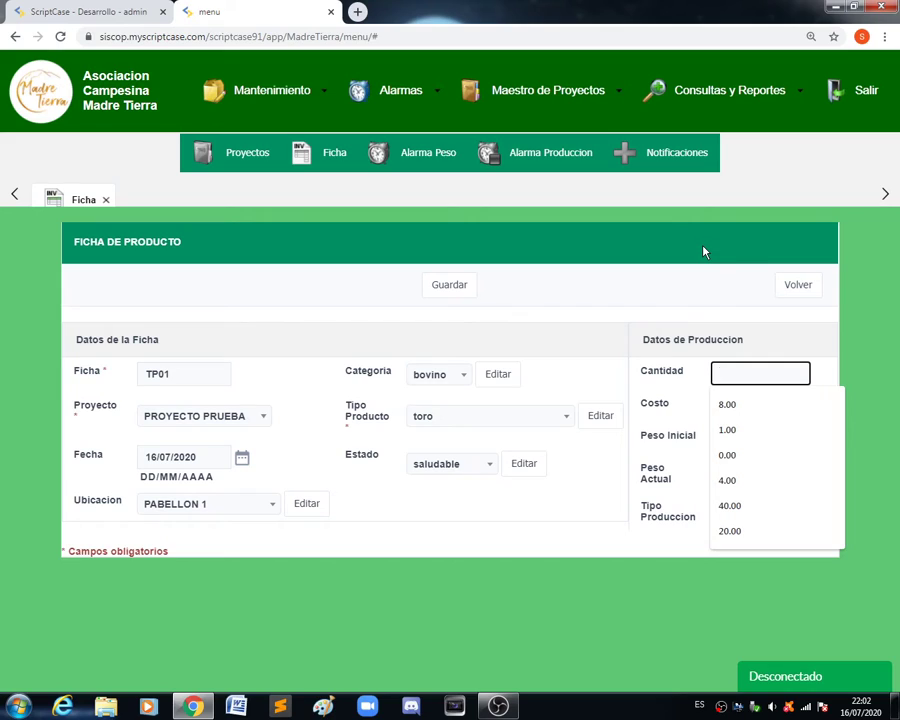
pyautogui.write('1')
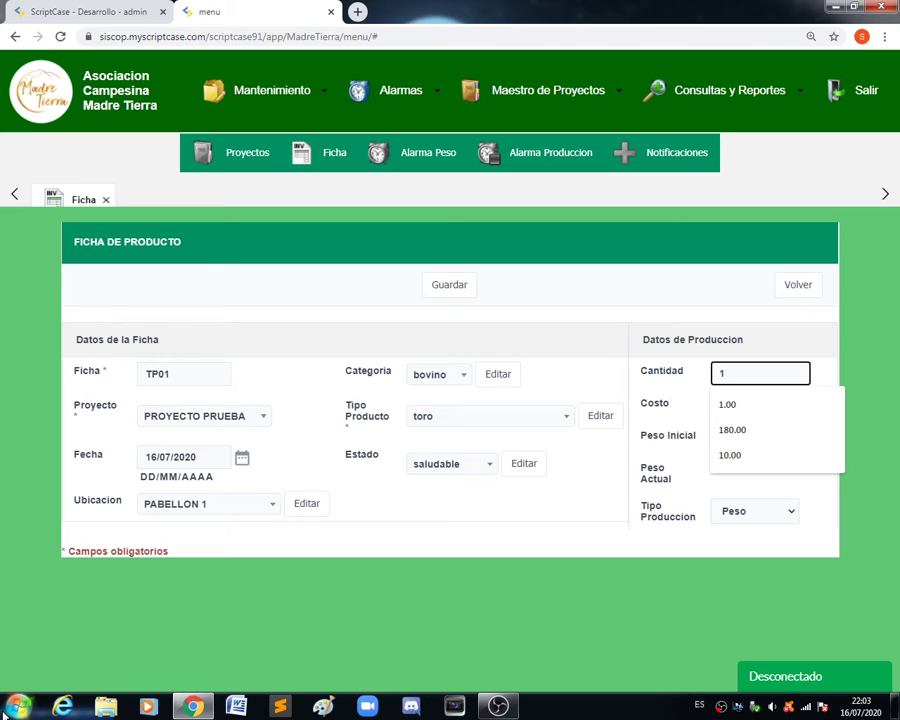
pyautogui.press('BackSpace')
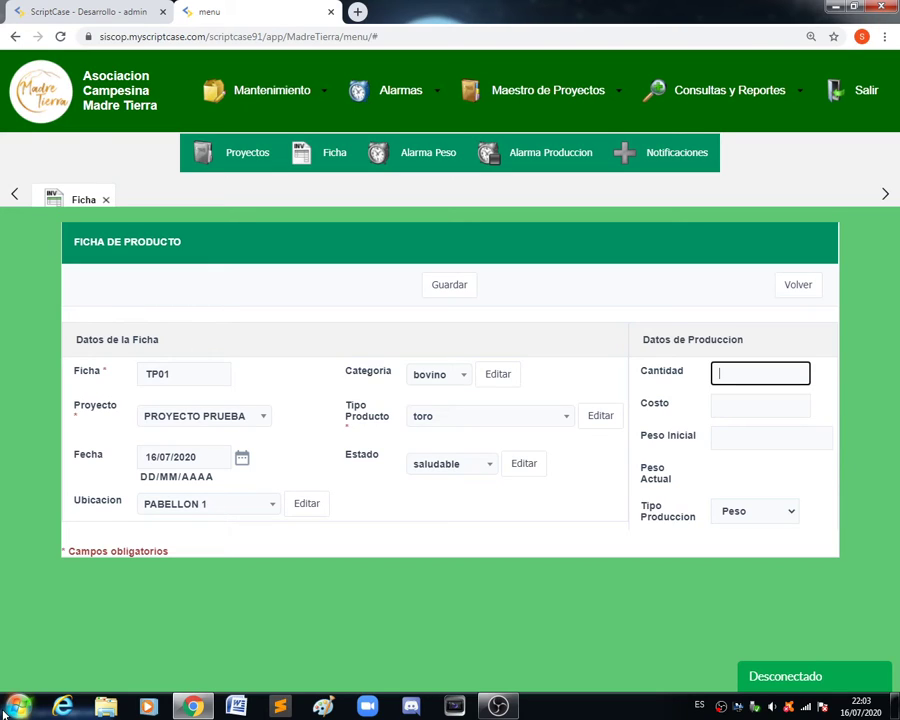
pyautogui.write('30')
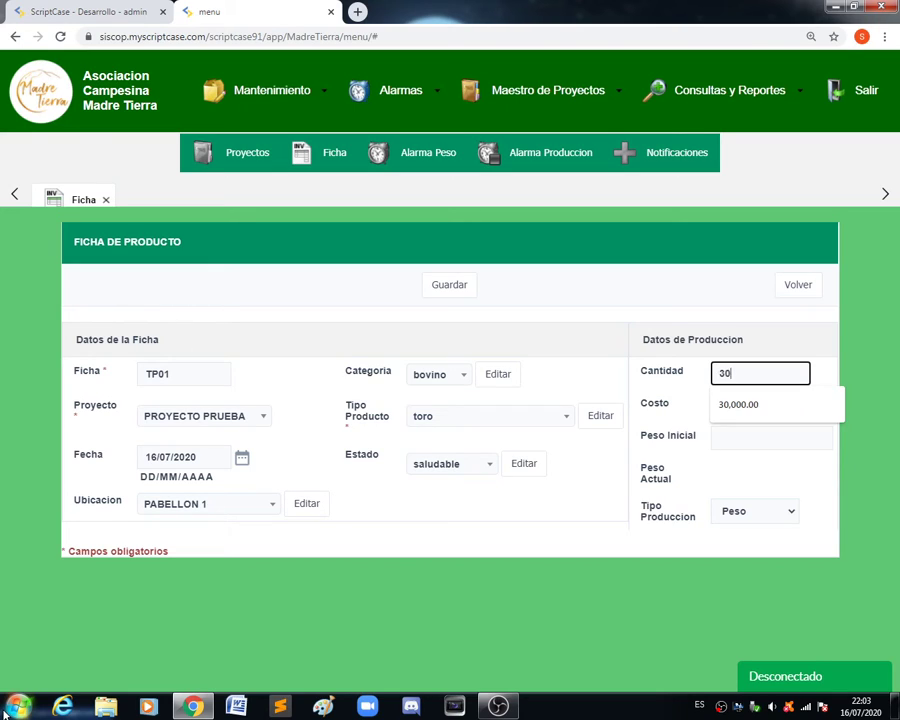
pyautogui.write(',000')
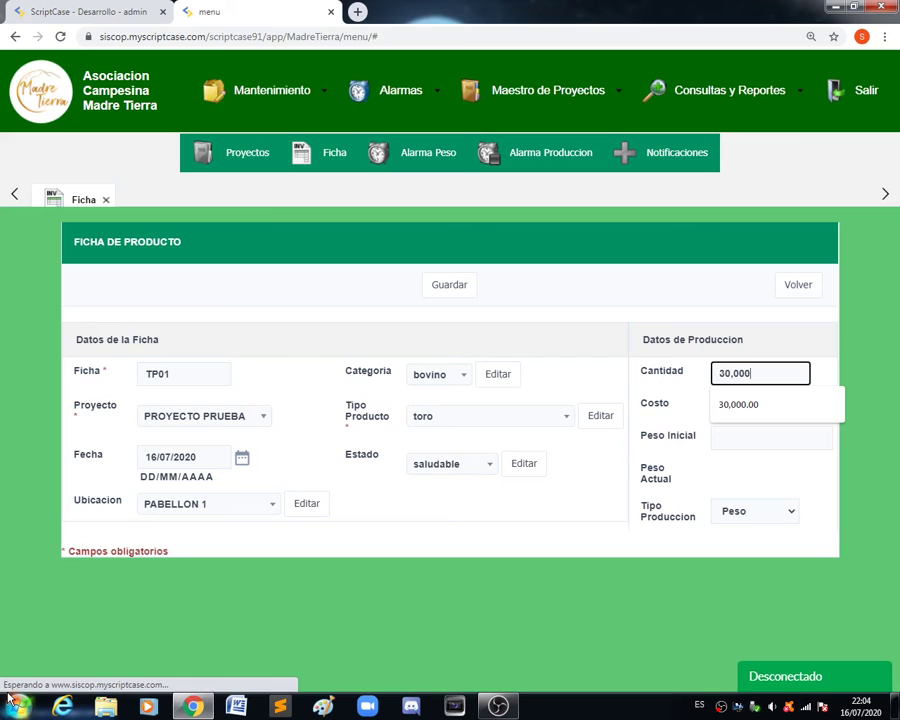
pyautogui.press('BackSpace')
pyautogui.press('BackSpace')
pyautogui.press('BackSpace')
pyautogui.press('BackSpace')
pyautogui.press('BackSpace')
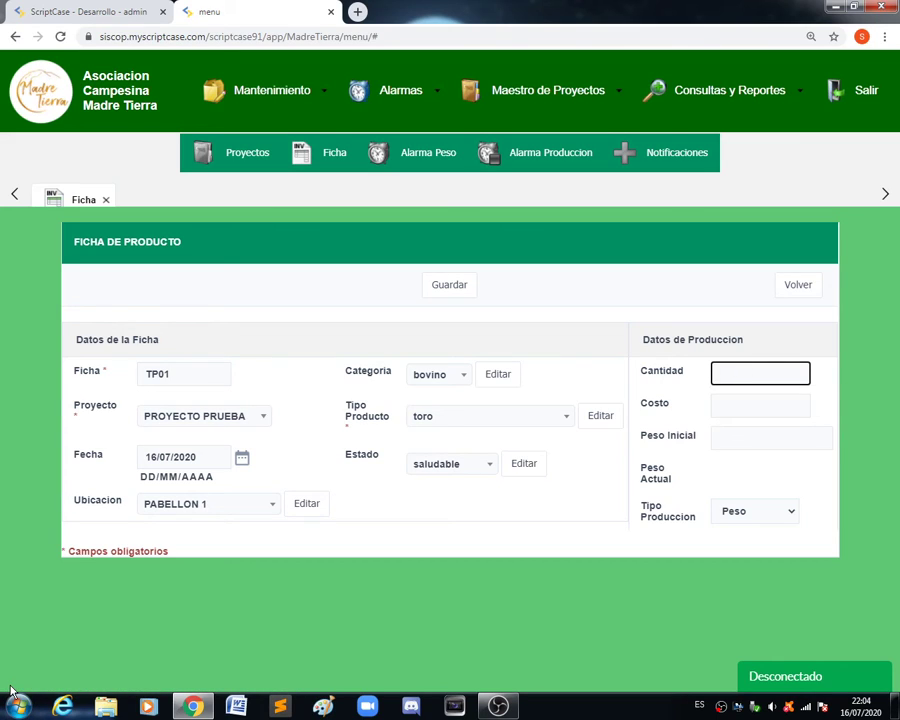
# - Set the record's Cantidad to 1 and its Costo to 6,000.00
pyautogui.write('1')
pyautogui.click(795, 406)
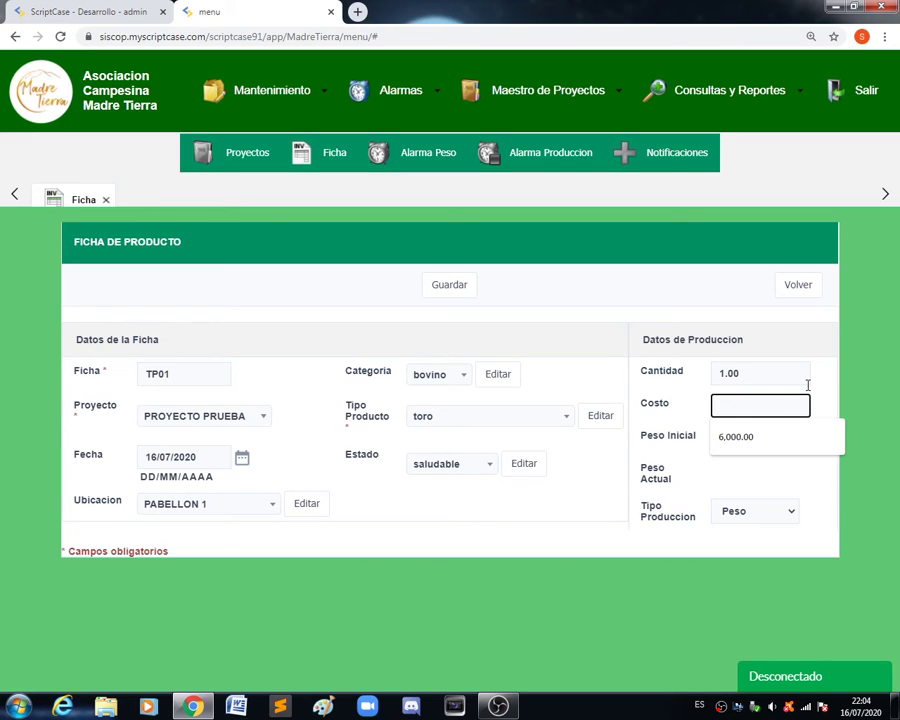
pyautogui.doubleClick(759, 376)
pyautogui.click(759, 378)
pyautogui.click(763, 404)
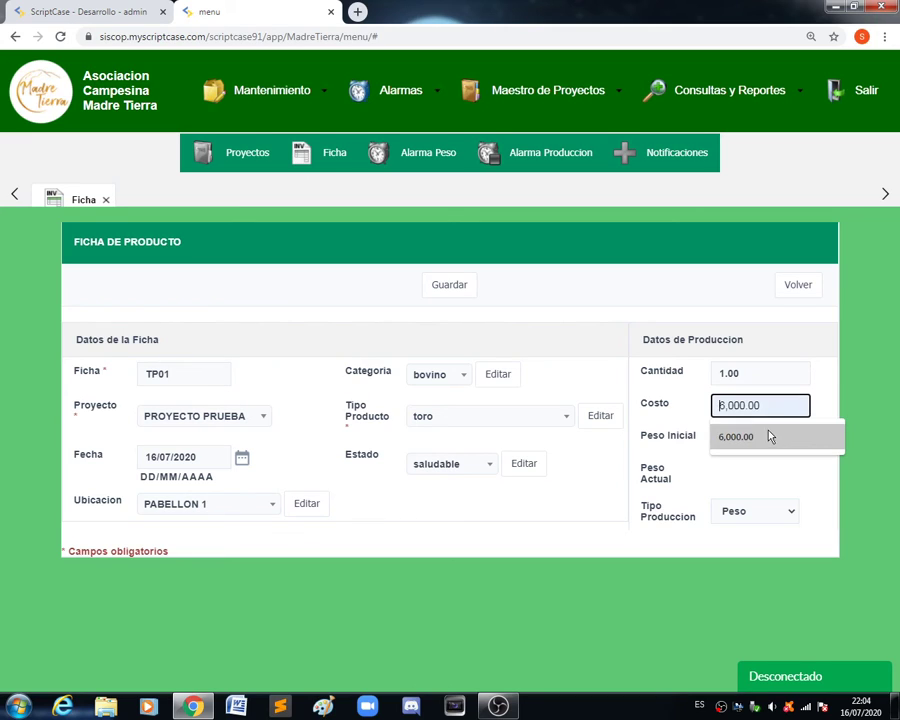
pyautogui.click(741, 441)
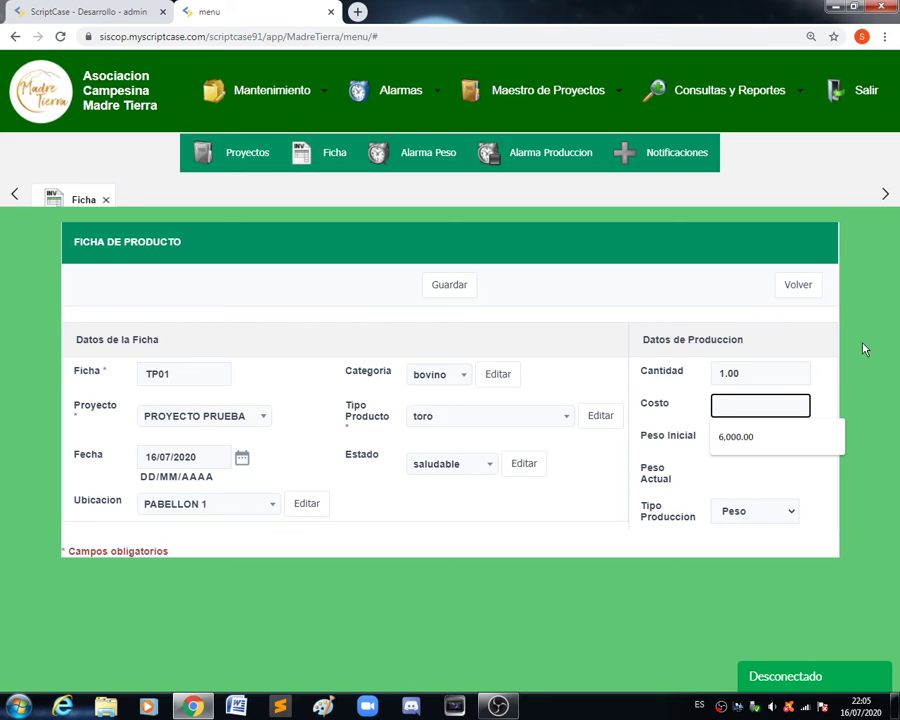
pyautogui.click(743, 437)
pyautogui.press('Tab')
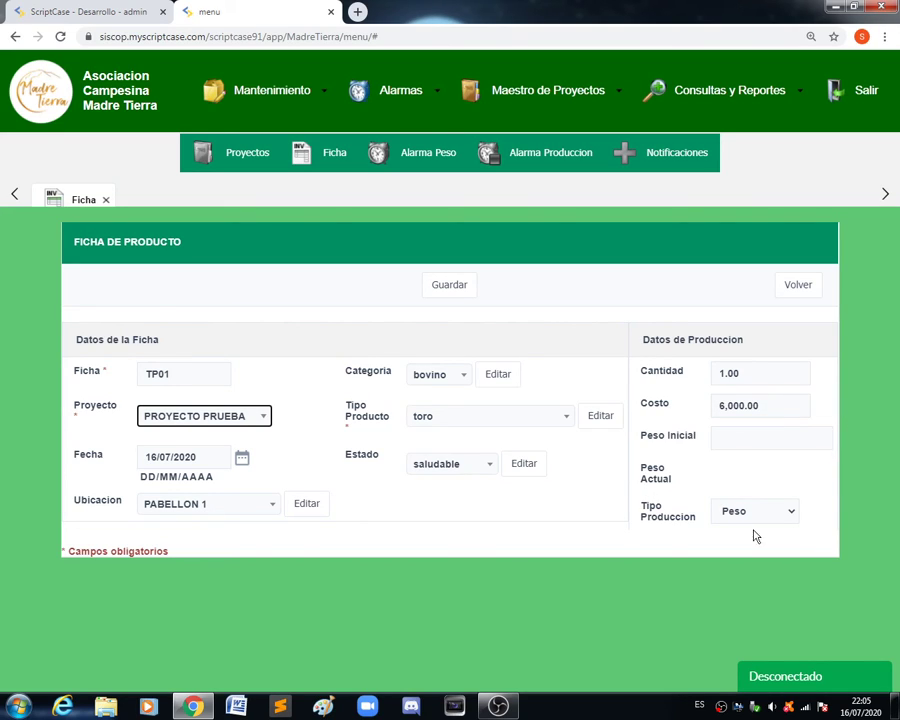
# - Set the record's Peso Inicial to 900, keeping Peso as the production type
pyautogui.click(725, 436)
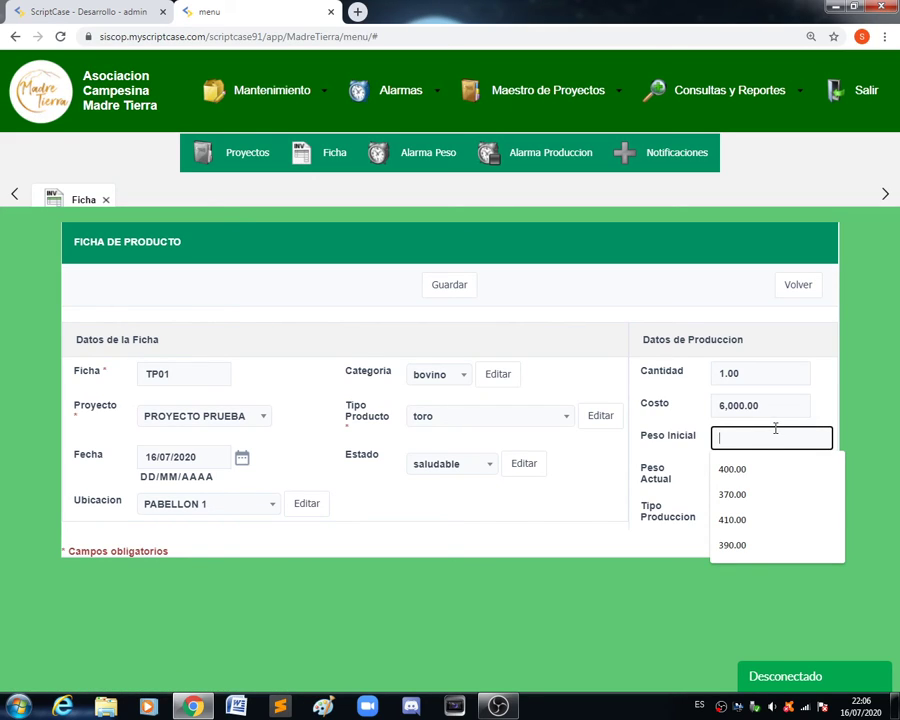
pyautogui.click(681, 476)
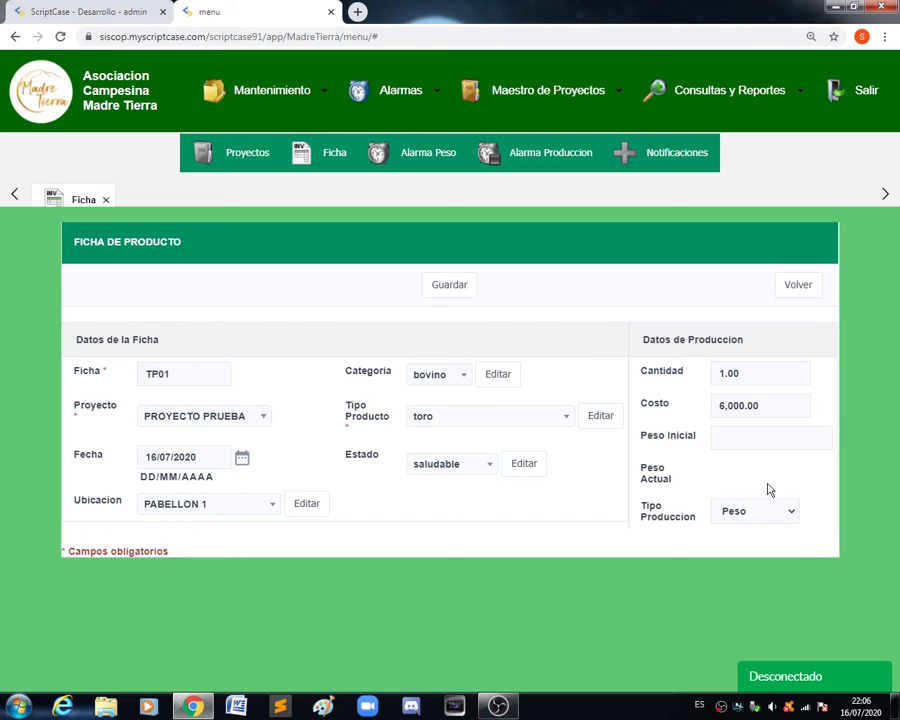
pyautogui.click(795, 437)
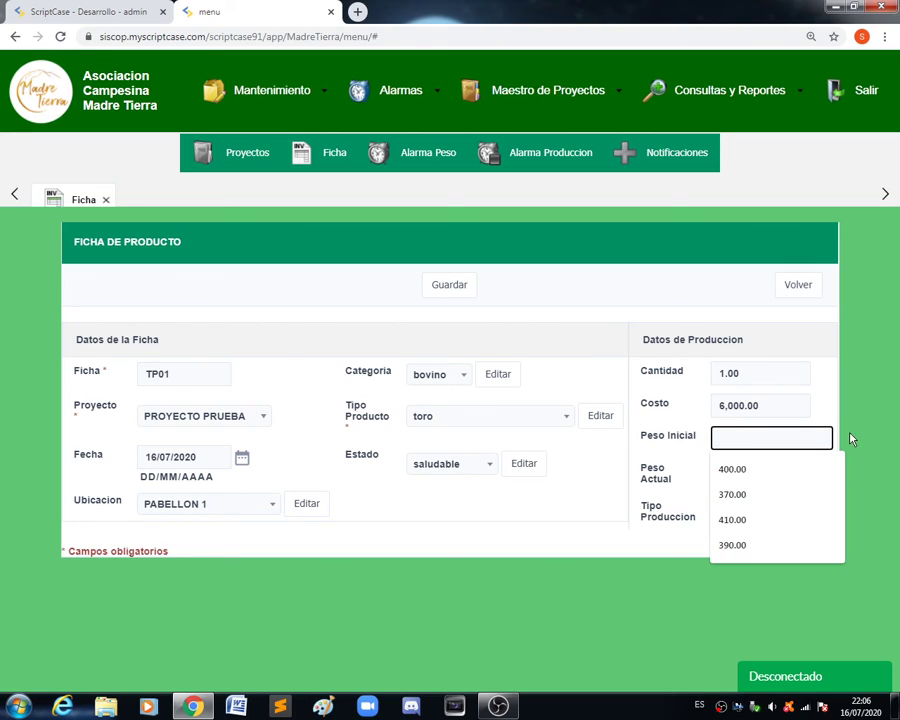
pyautogui.click(848, 437)
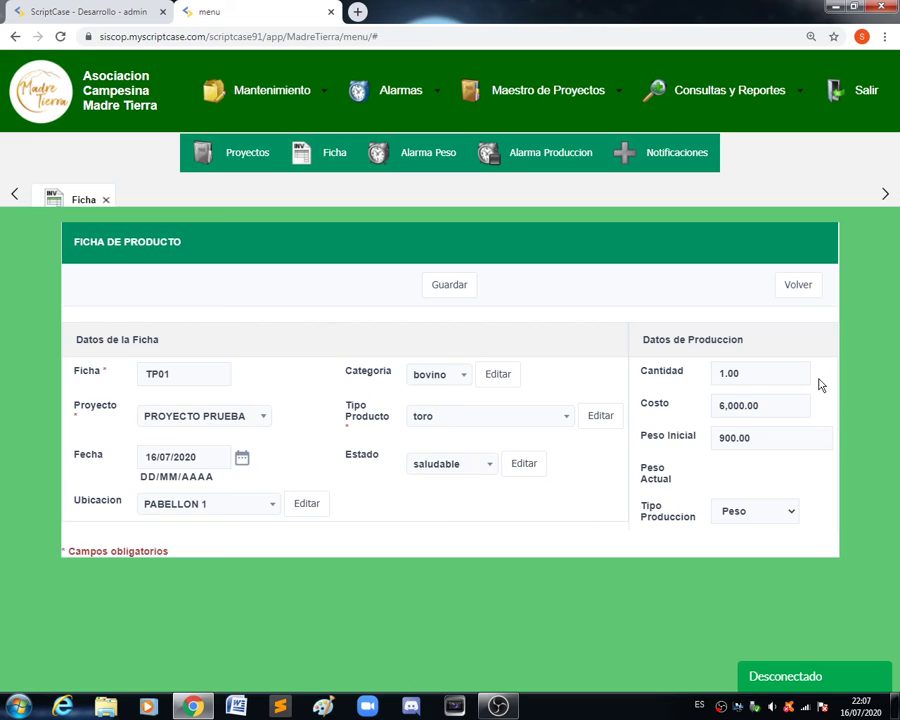
pyautogui.click(802, 438)
pyautogui.click(778, 438)
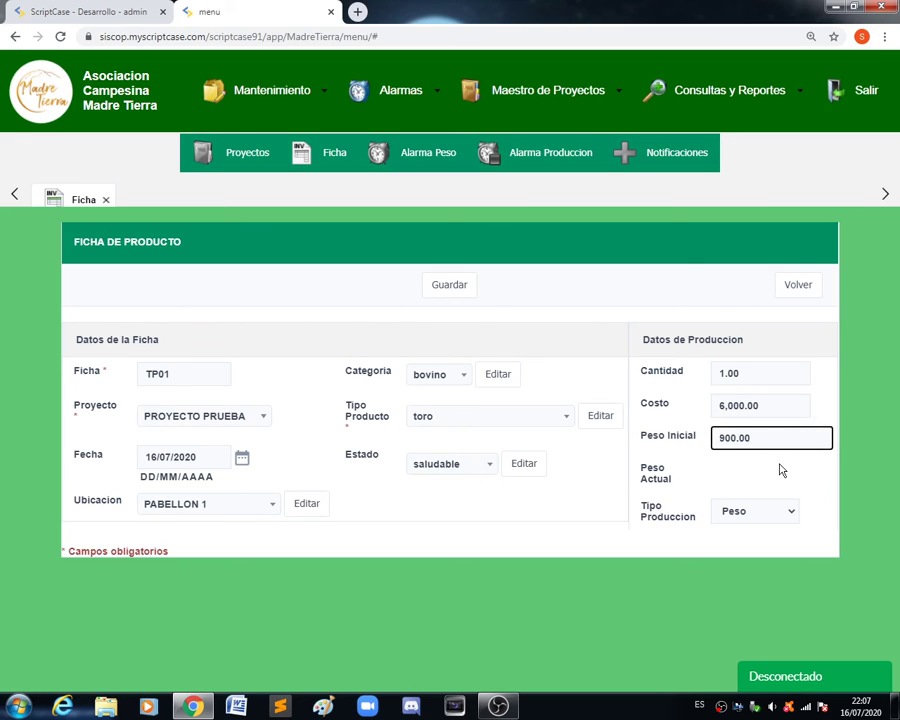
pyautogui.click(783, 474)
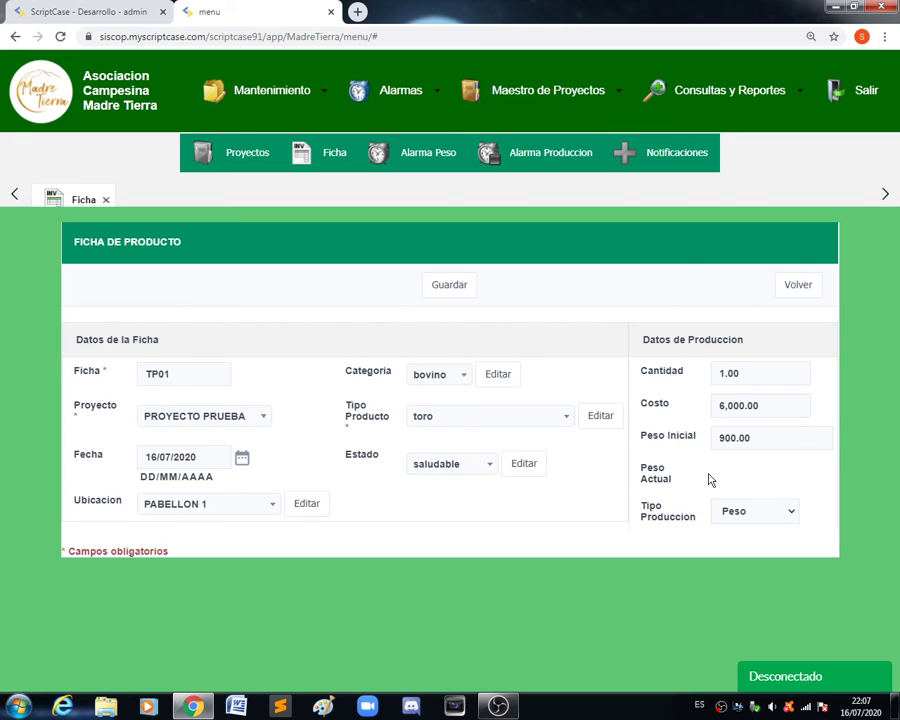
# - Save the new product record TP01 and locate it in the toro group of the product records
pyautogui.click(449, 290)
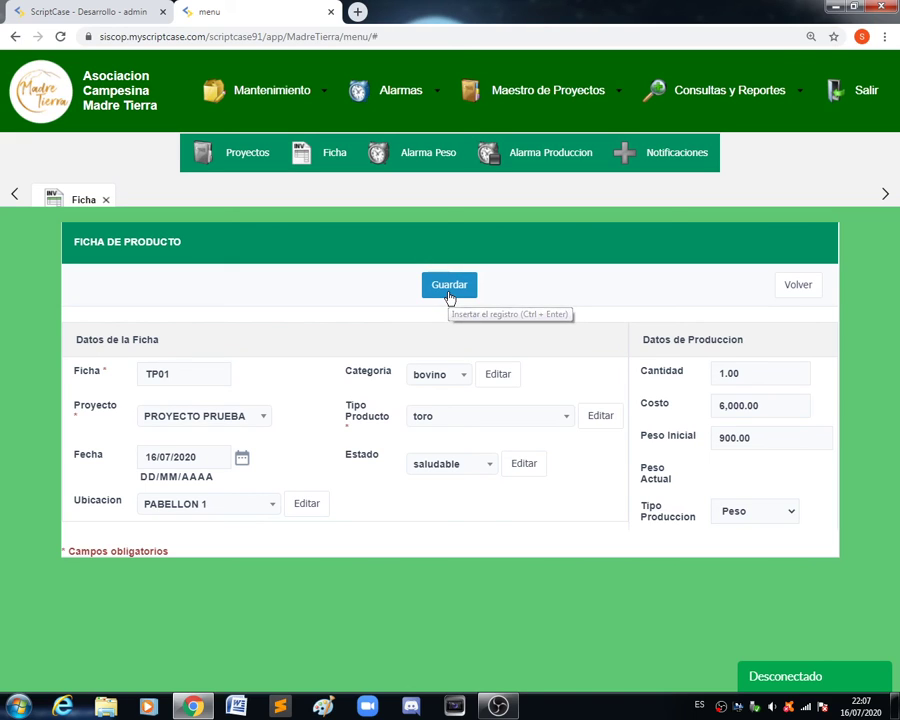
pyautogui.click(450, 292)
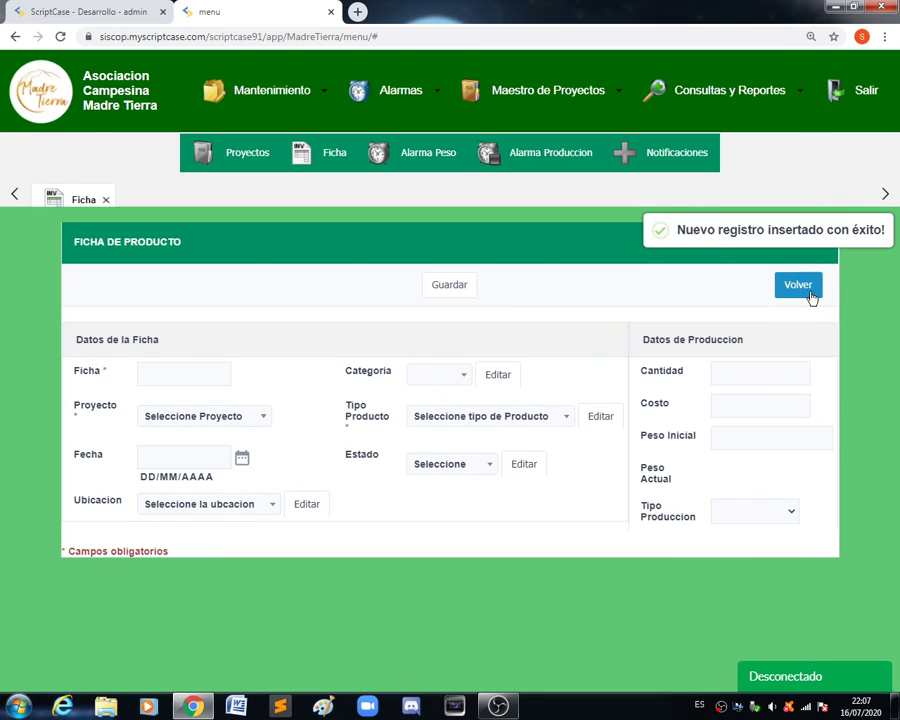
pyautogui.click(806, 286)
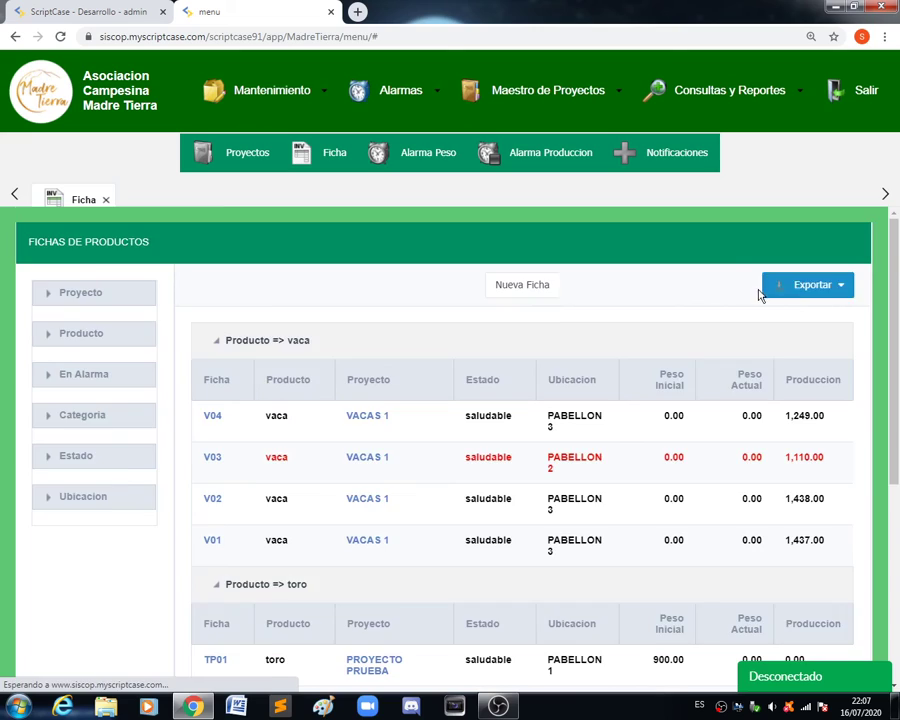
pyautogui.scroll(-2, 196, 250)
pyautogui.scroll(-1, 195, 380)
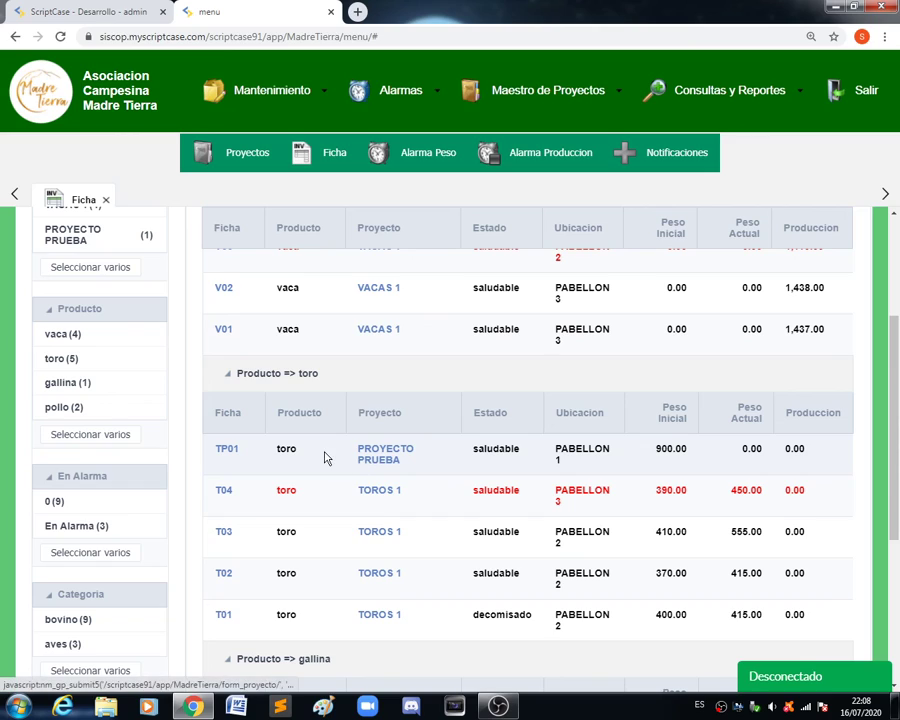
pyautogui.click(362, 464)
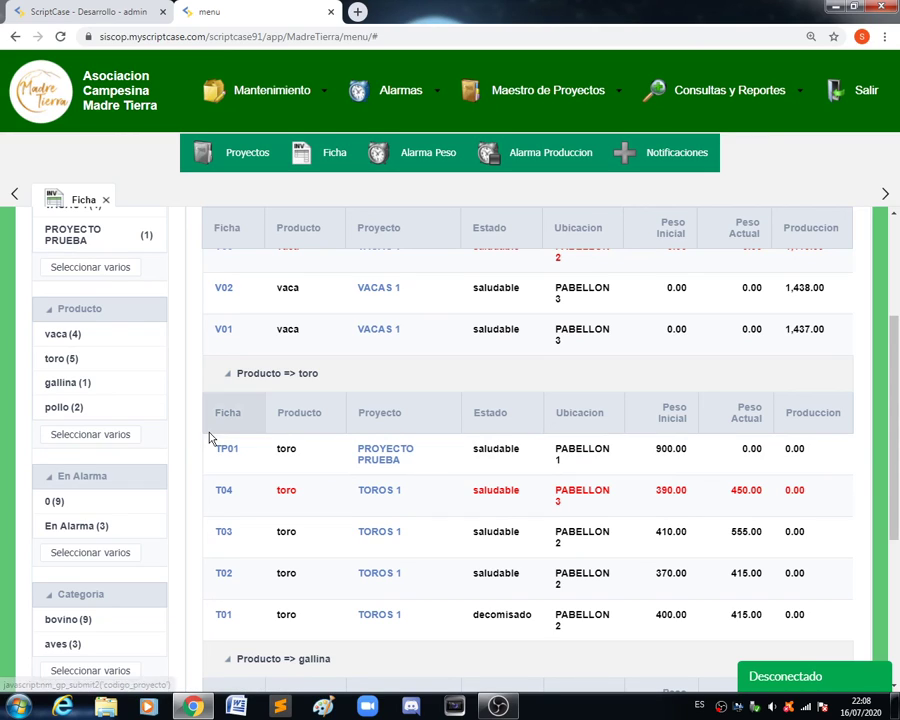